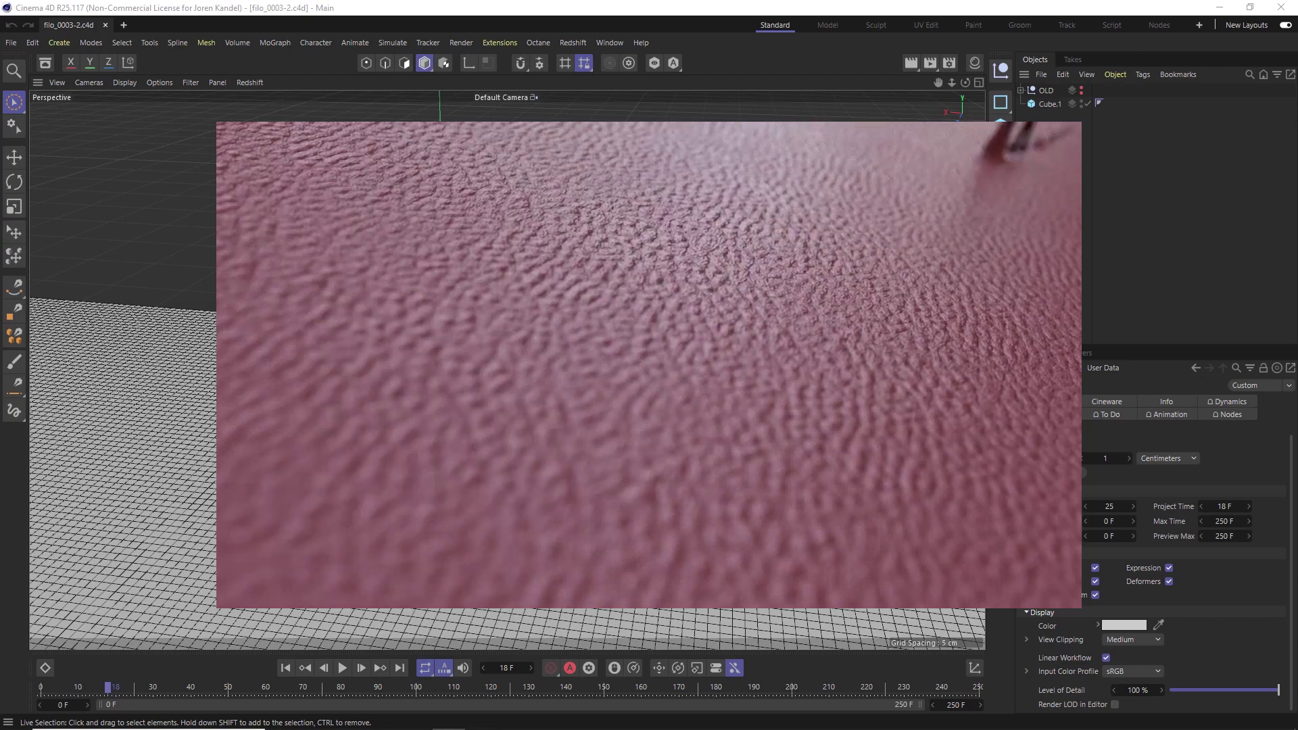
Select Cube.1, the 150×5×30 cm grid cube with 400×75 segments, to view its properties
click(1049, 103)
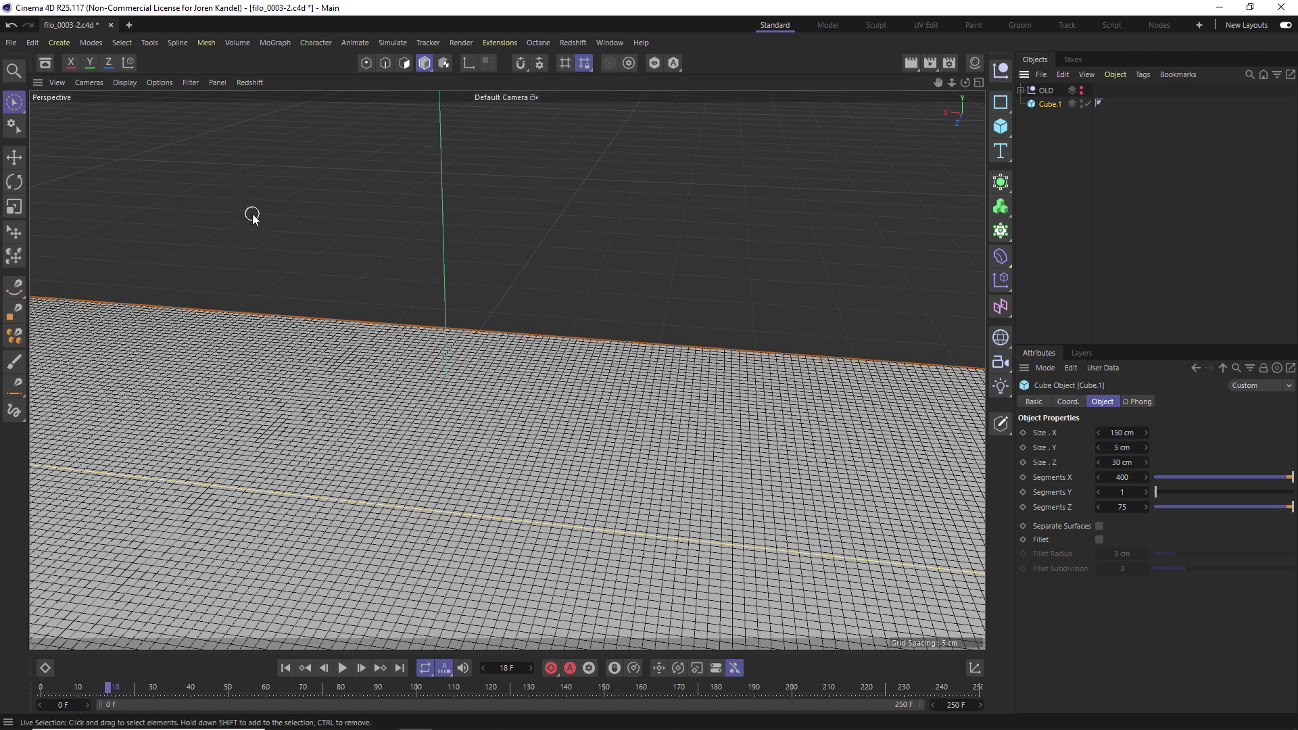
Create a Matrix object with its Count reduced to 1, 1, 1
key(shift+c)
text(ma)
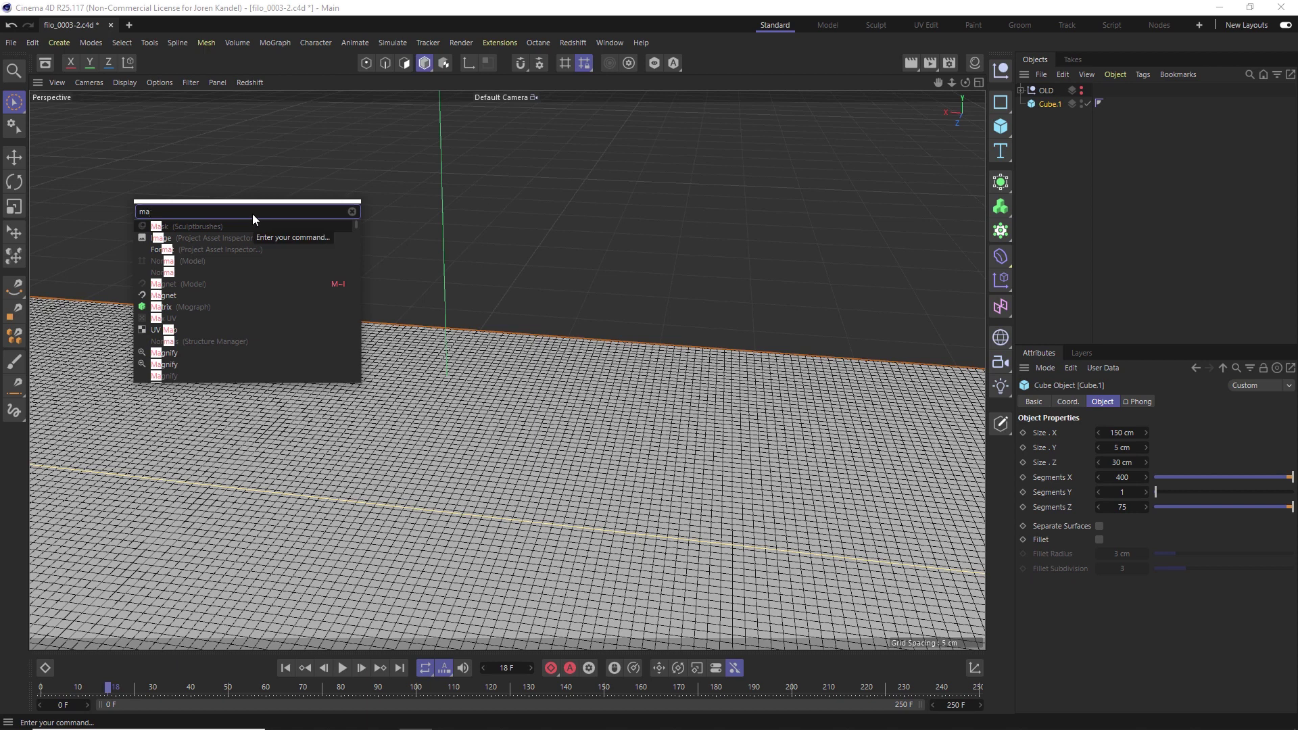
text(trix)
key(Return)
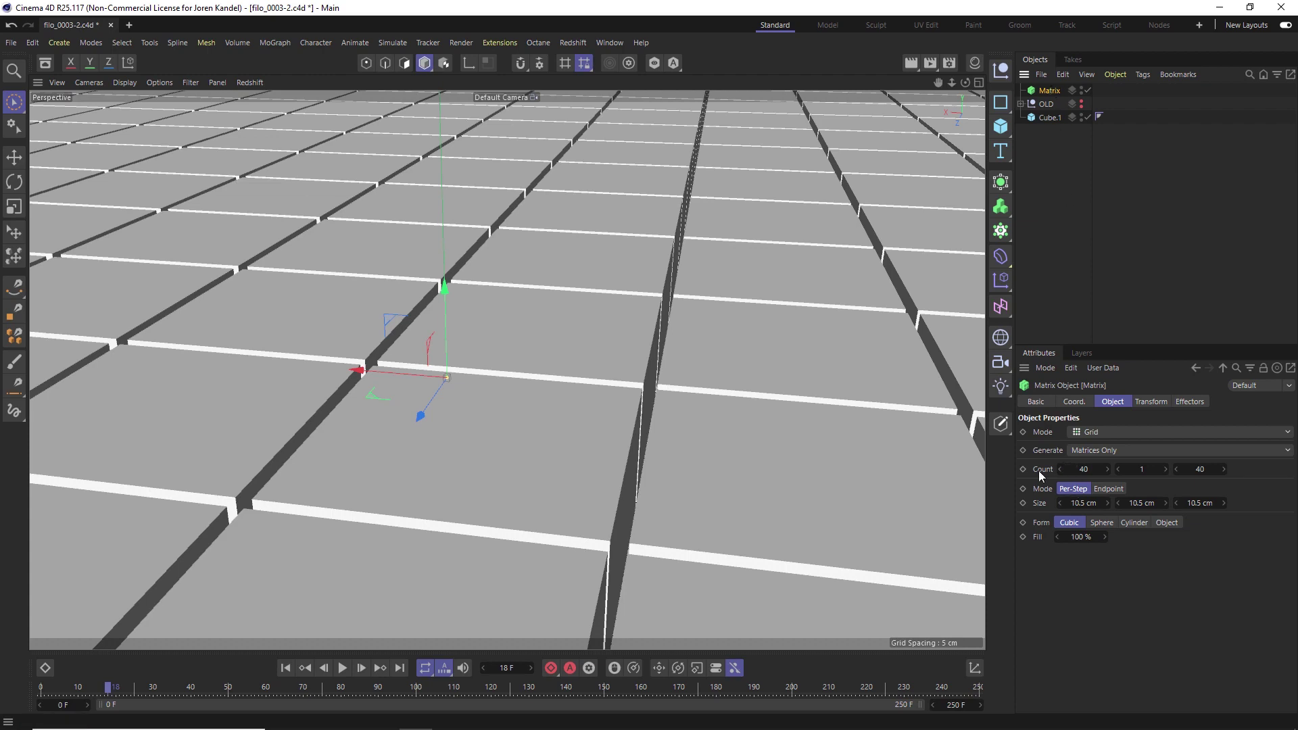
key(Tab)
key(Tab)
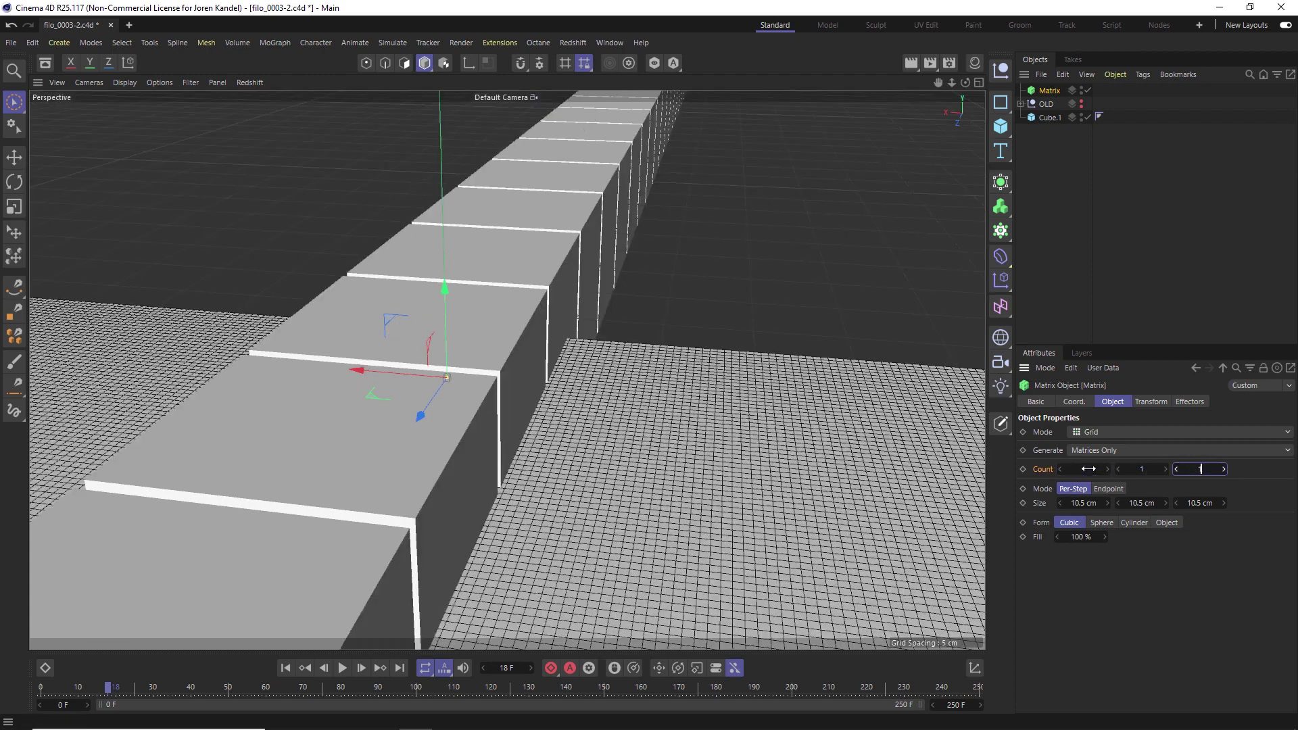
text(1)
key(Return)
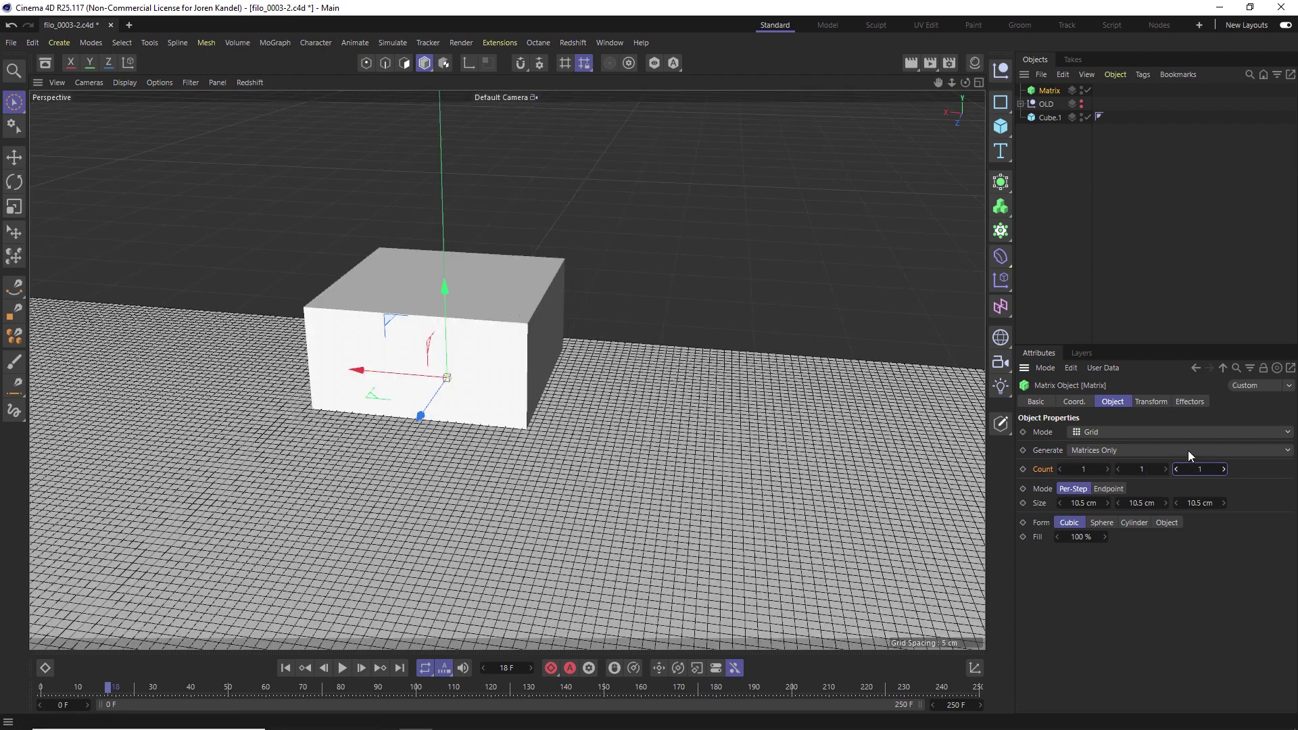
Scale the Matrix element to 0.05 on X, Y and Z in its Transform settings
click(1191, 402)
click(1151, 402)
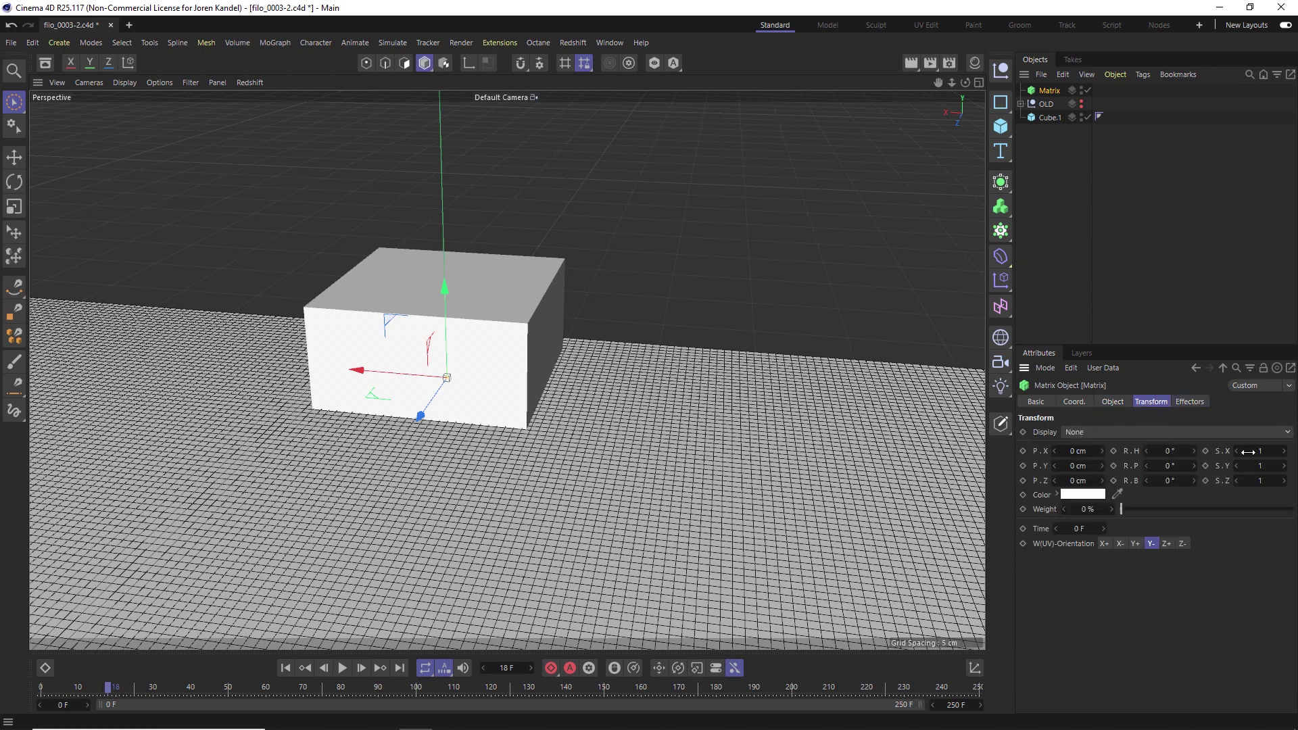
text(0.05)
key(Tab)
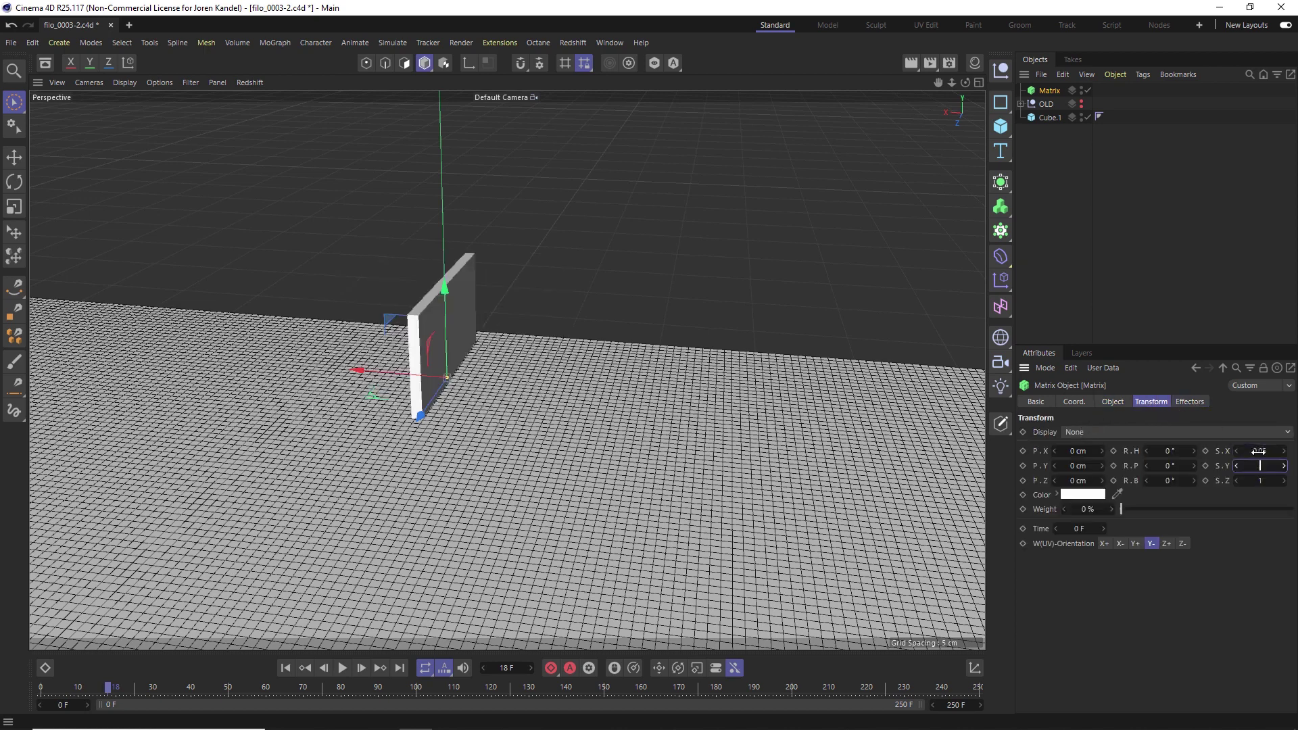
text(0.05)
key(Return)
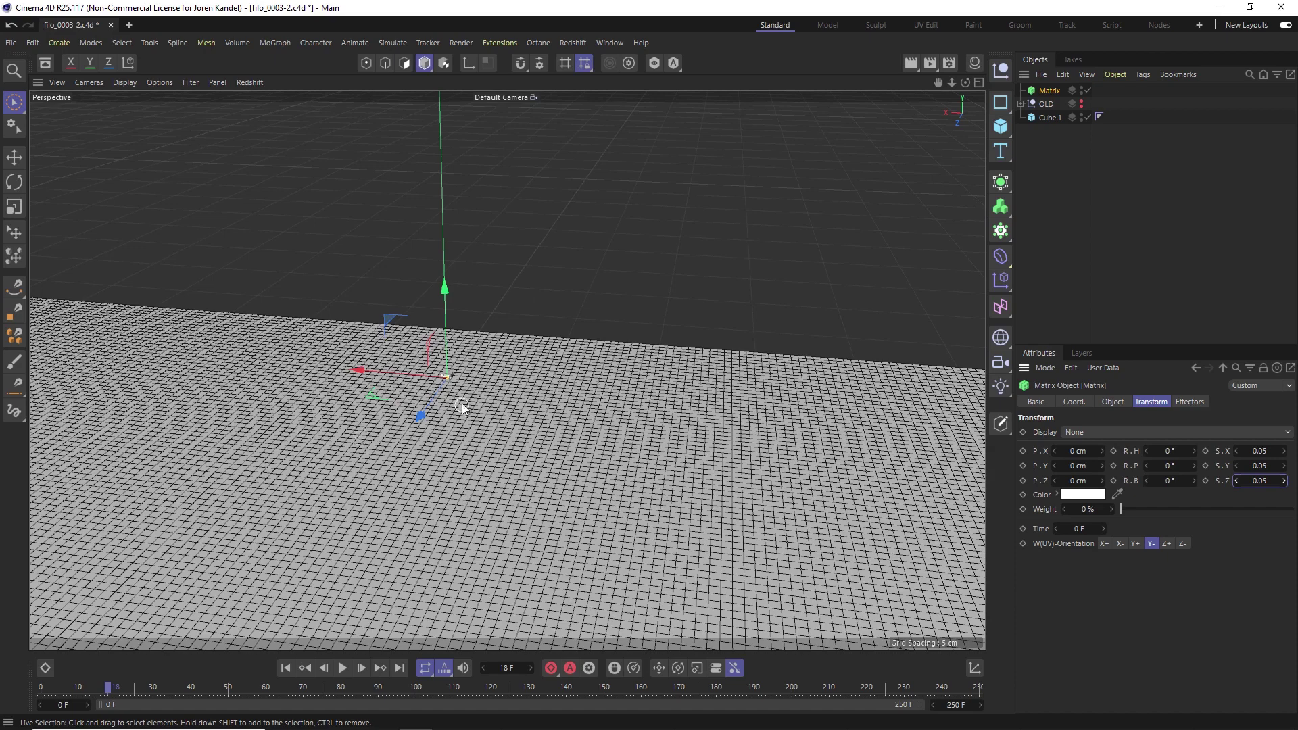
drag(951, 82, 976, 85)
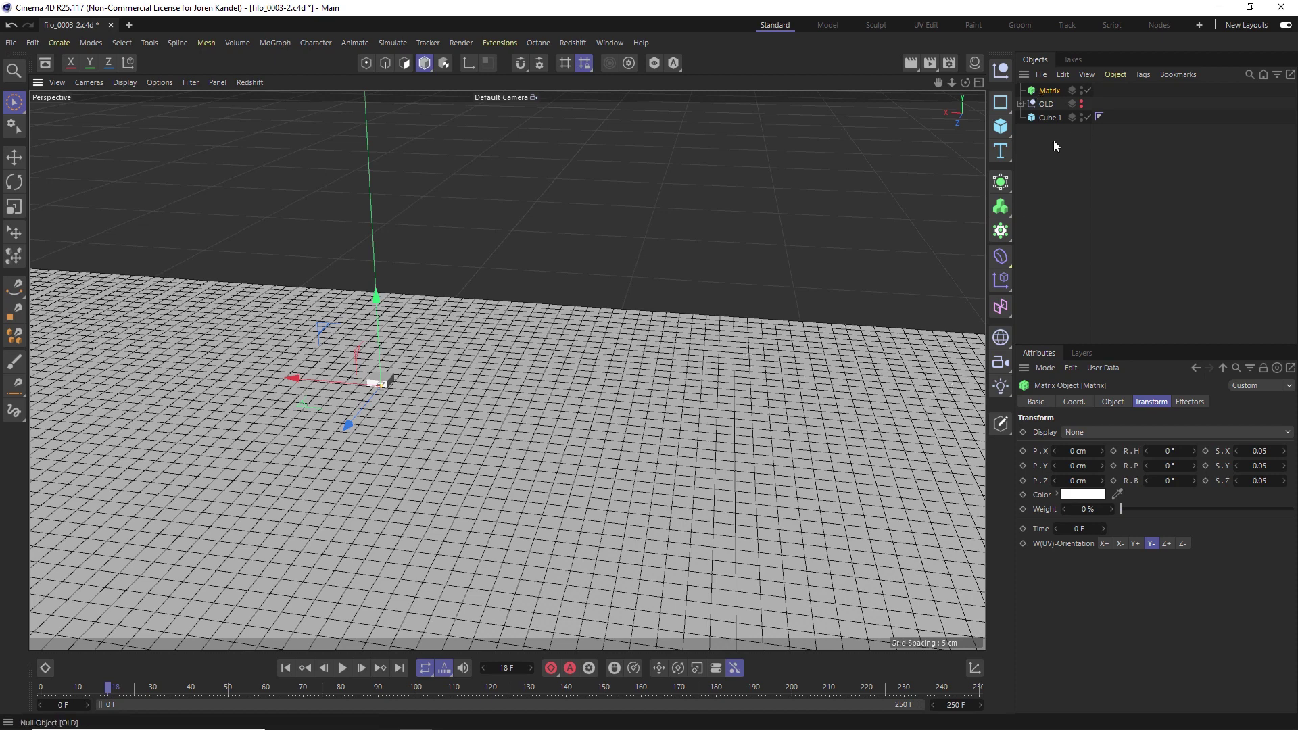
Hide Cube.1 and add a Formula effector to the Matrix, then play the animation
click(1082, 116)
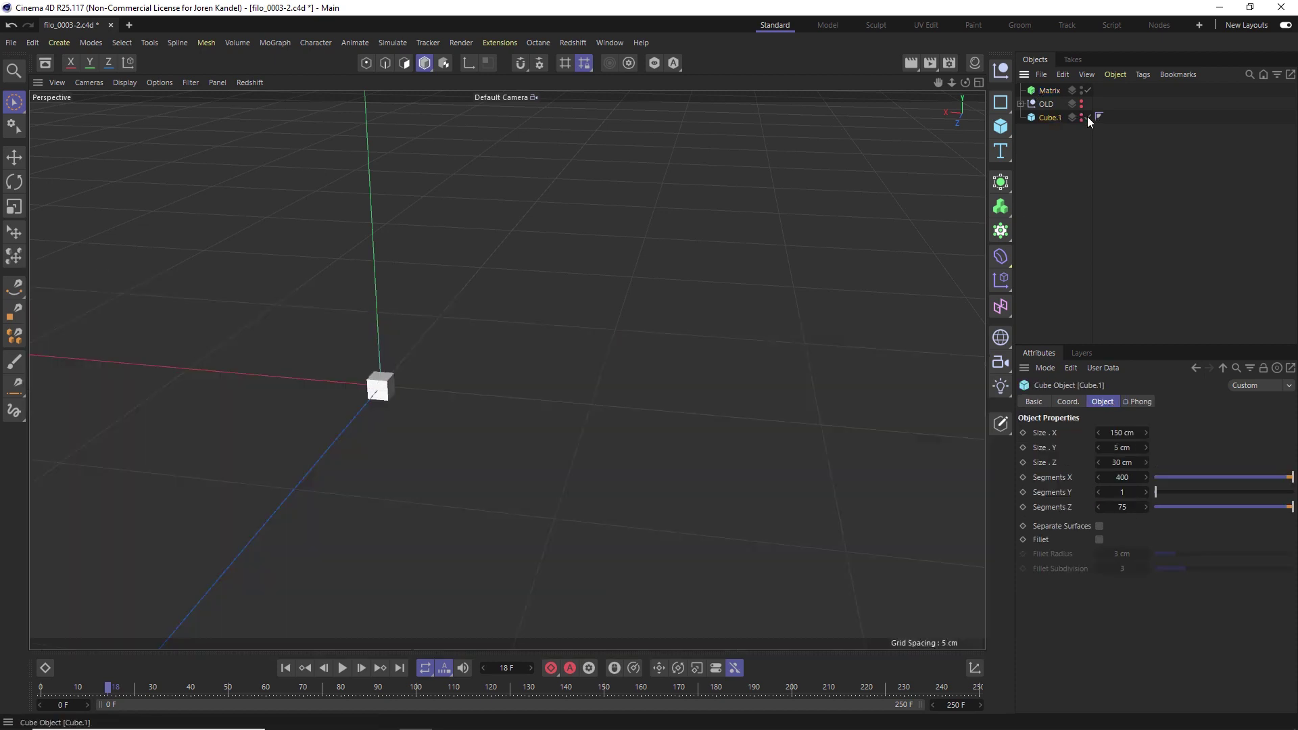
click(1049, 90)
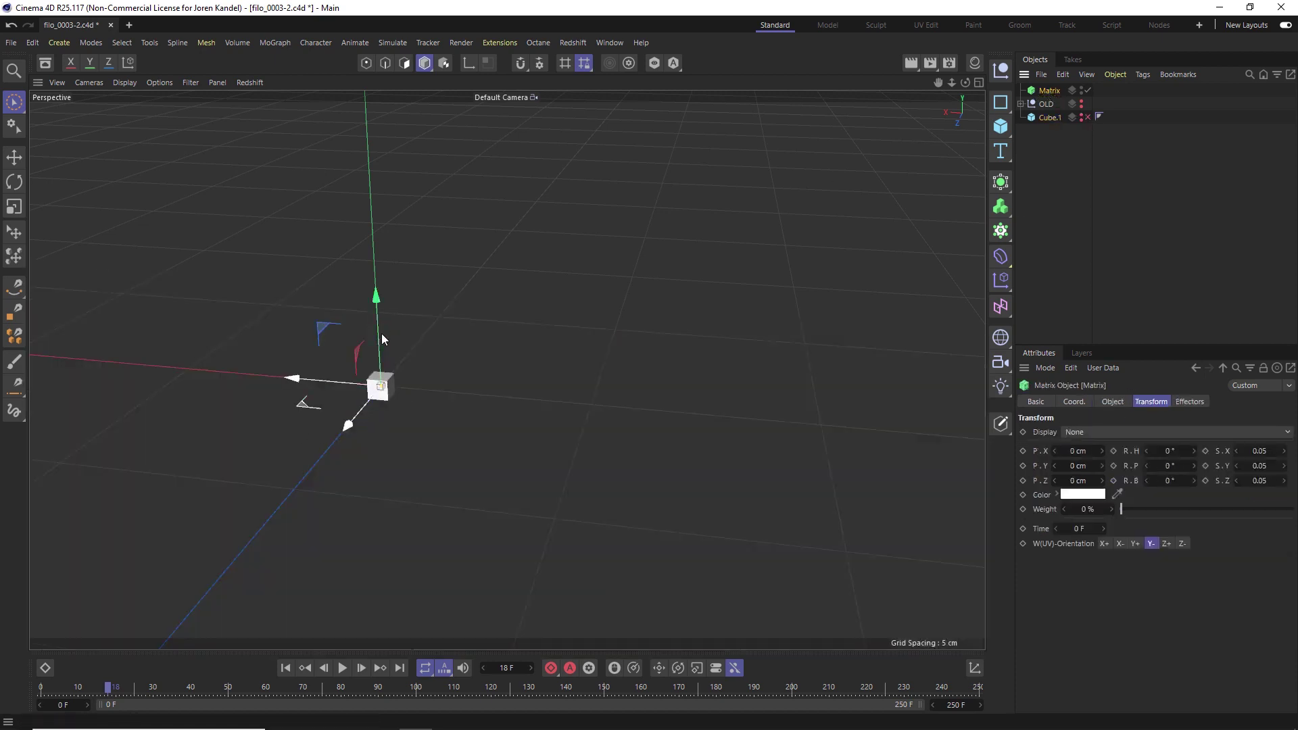
key(shift+c)
text(formula)
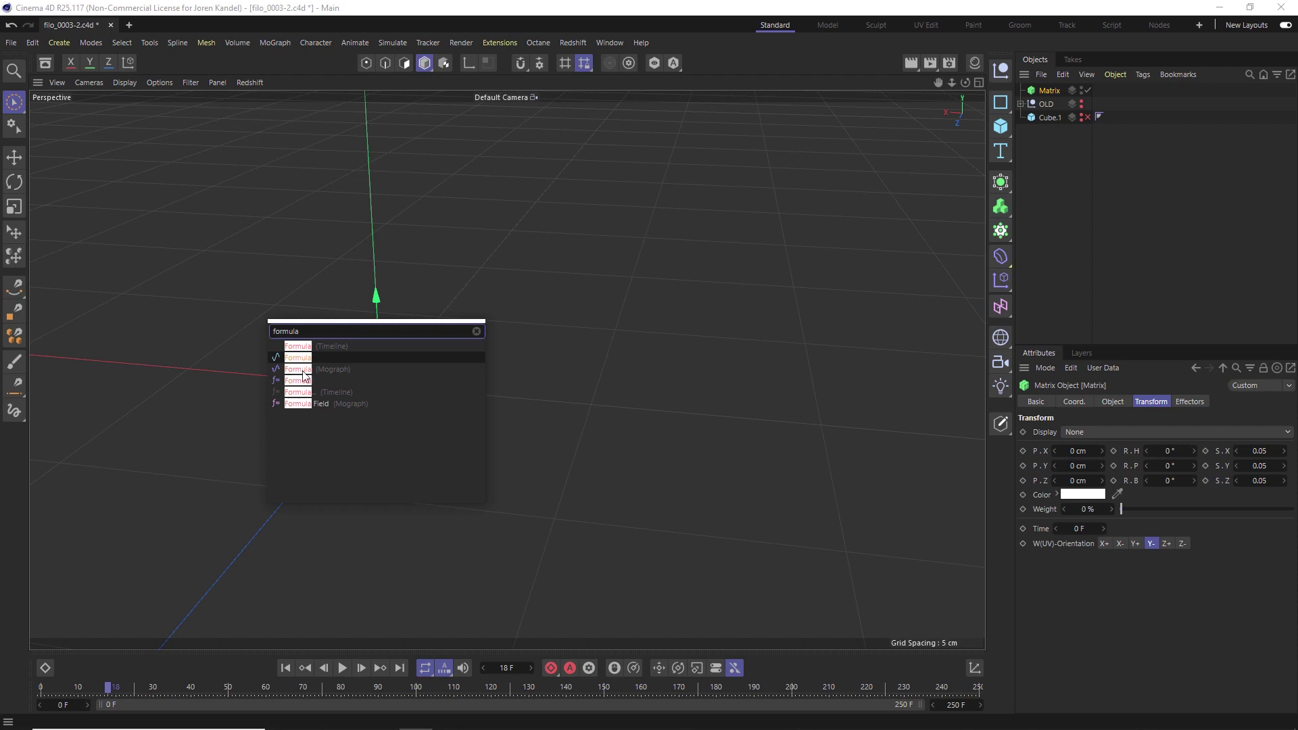
click(330, 371)
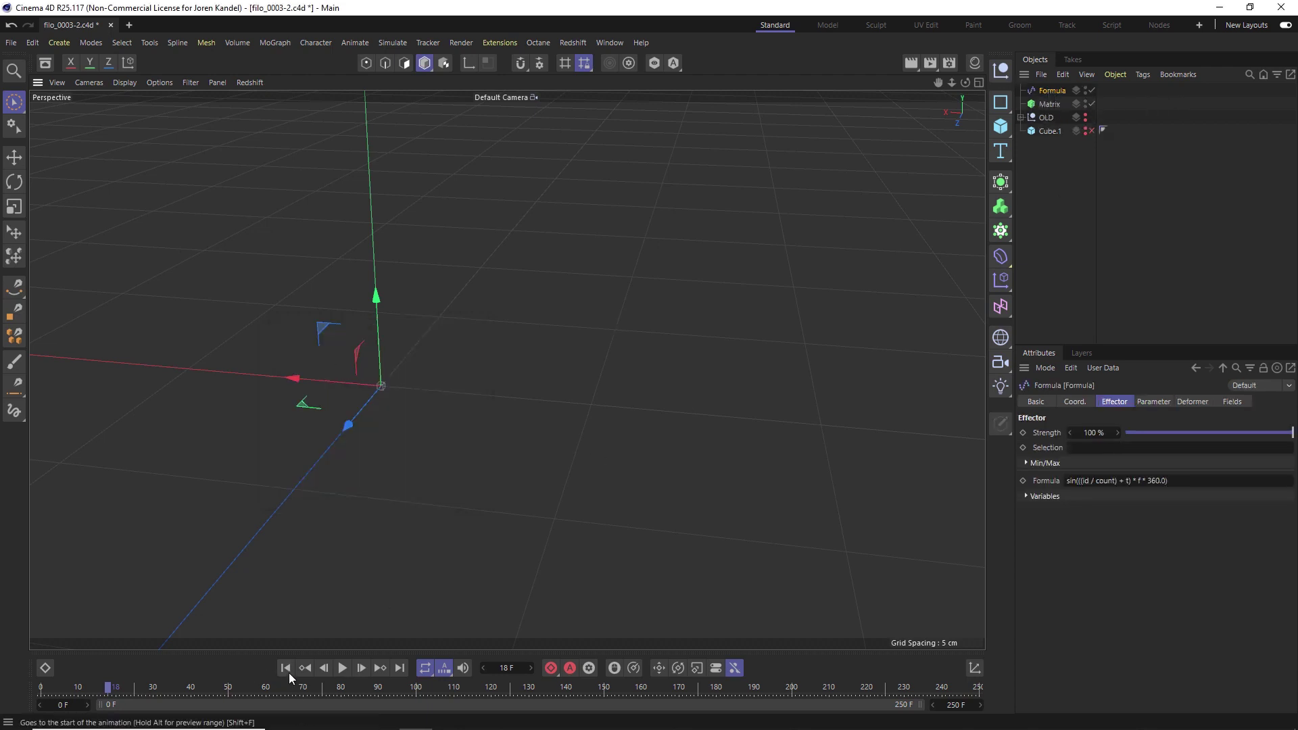
click(285, 668)
click(342, 667)
mouse_move(965, 84)
mouse_down()
mouse_move(507, 368)
mouse_move(964, 84)
mouse_up()
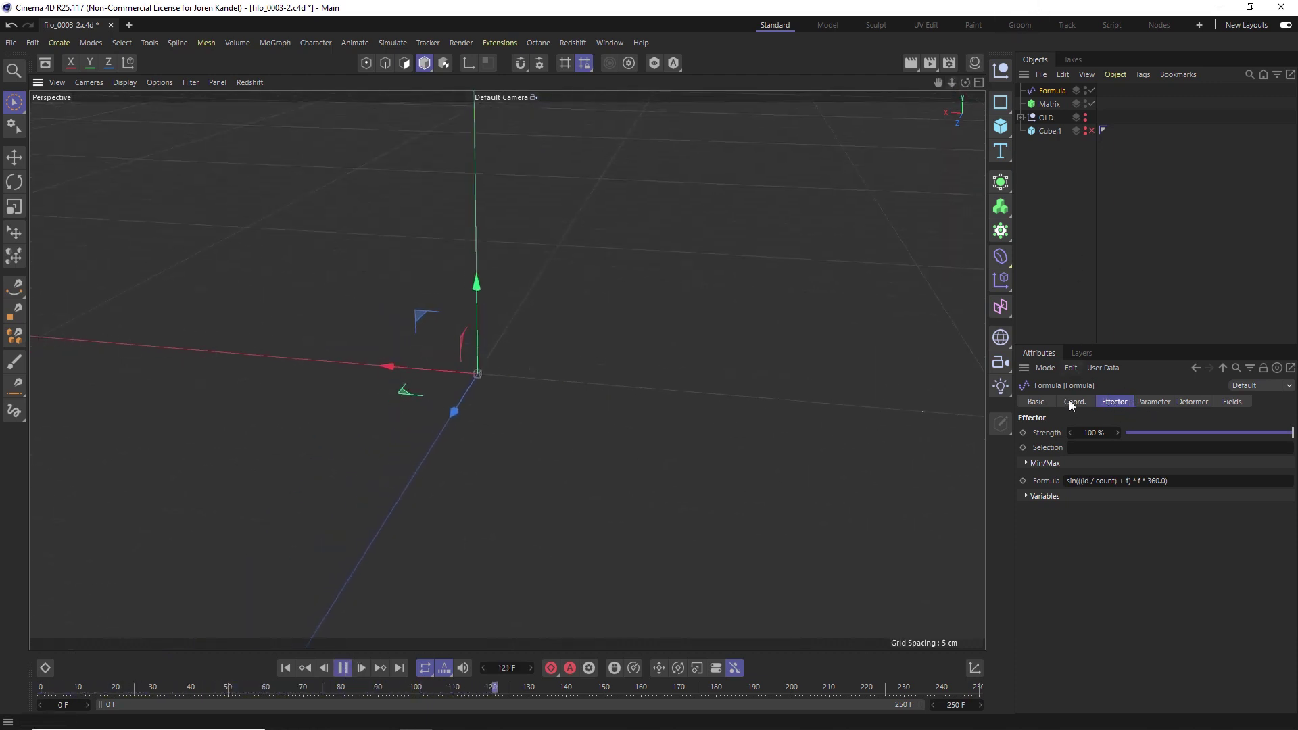
Set the Formula's position offsets to X 0 cm and Y 4 cm, with Scale turned off
click(1153, 401)
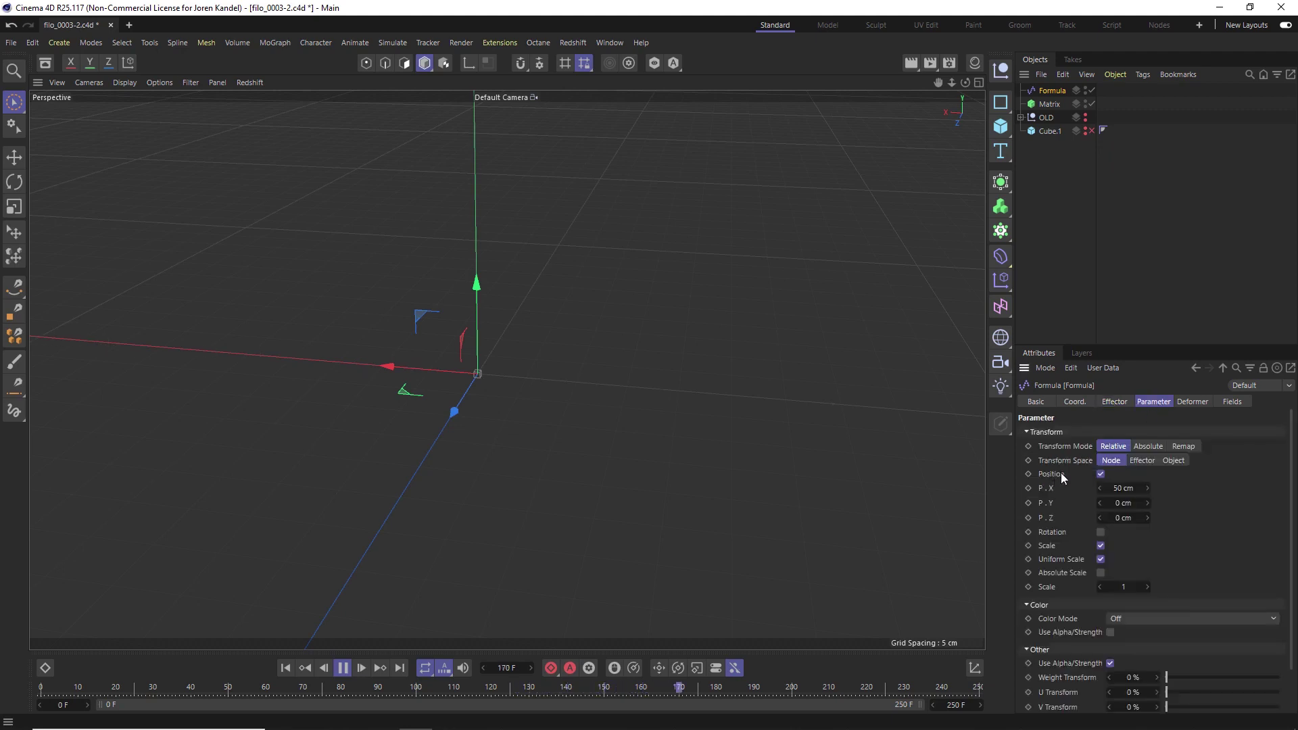
click(1118, 488)
text(0)
key(Return)
click(1101, 545)
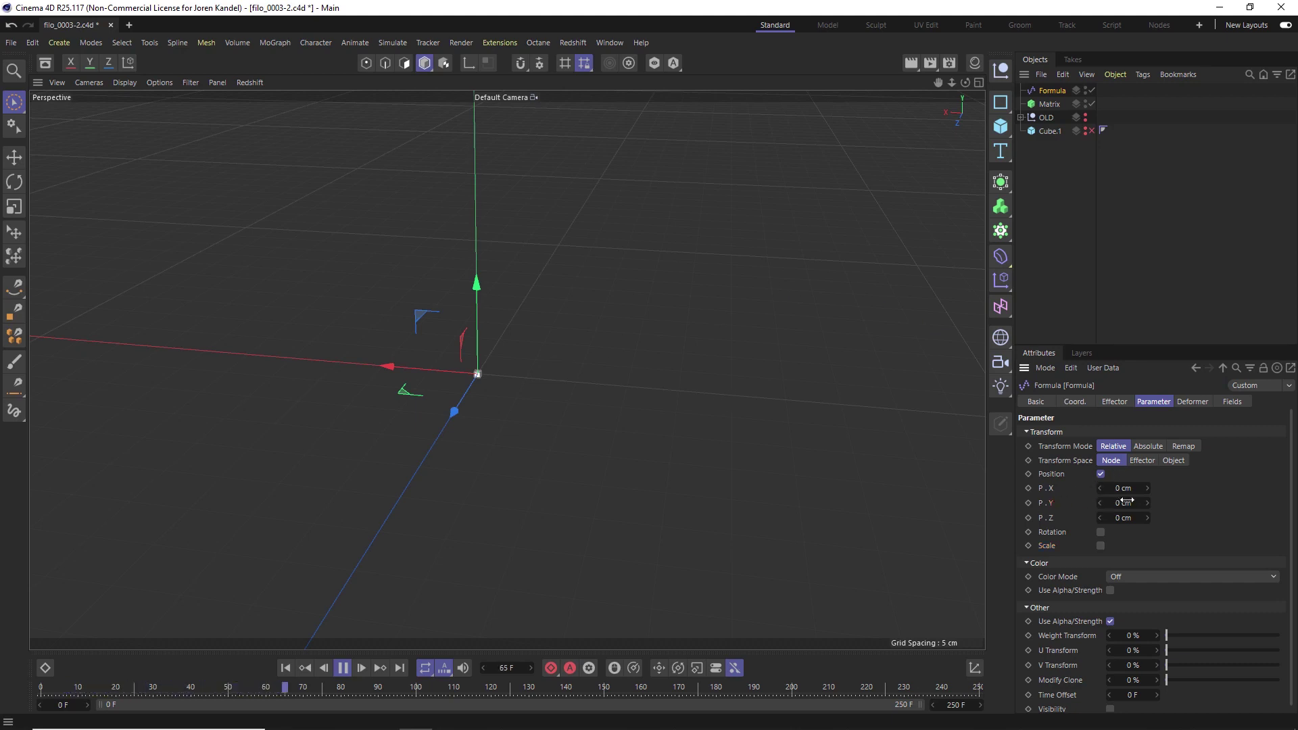
key(ctrl+a)
text(4)
key(Return)
Group the Formula effector and Matrix under a Null with Alt+G
click(568, 423)
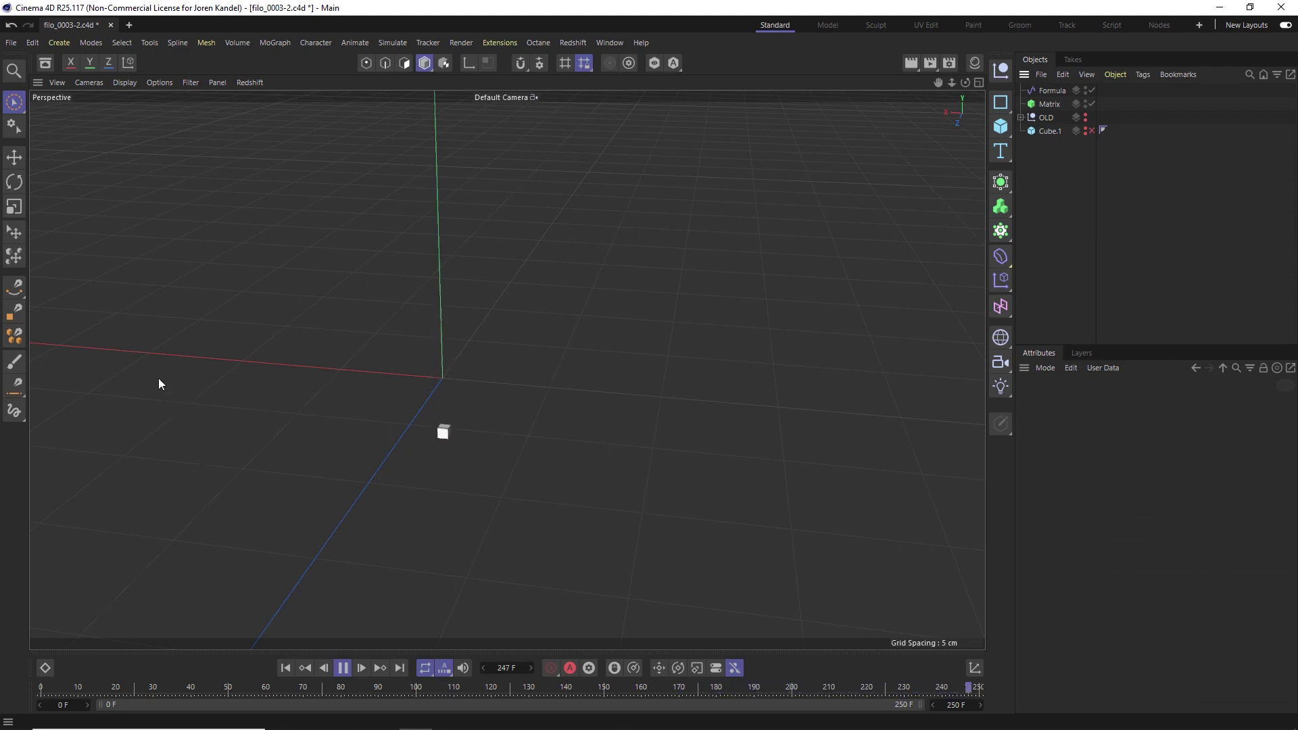
click(1051, 90)
ctrl+click(1049, 103)
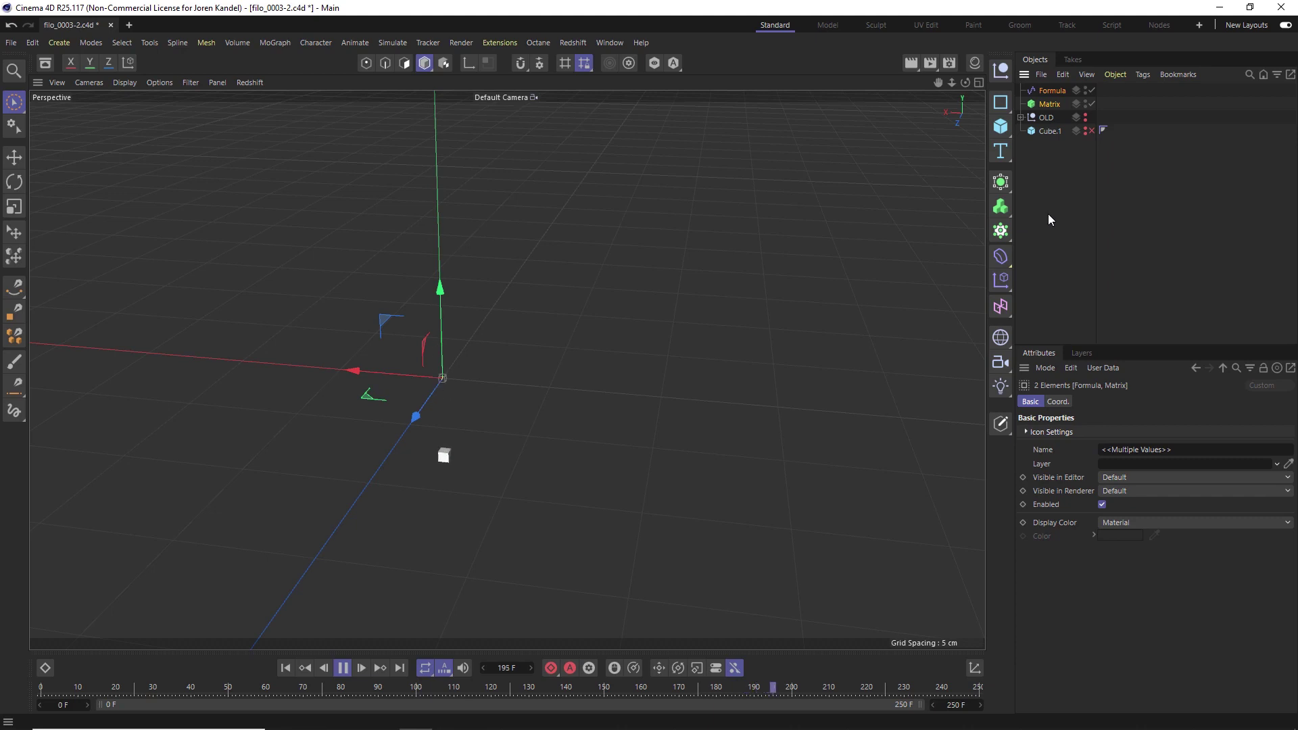
key(alt+g)
Keyframe the Null at the left at frame 0 and far right at frame 250
click(1020, 90)
click(343, 668)
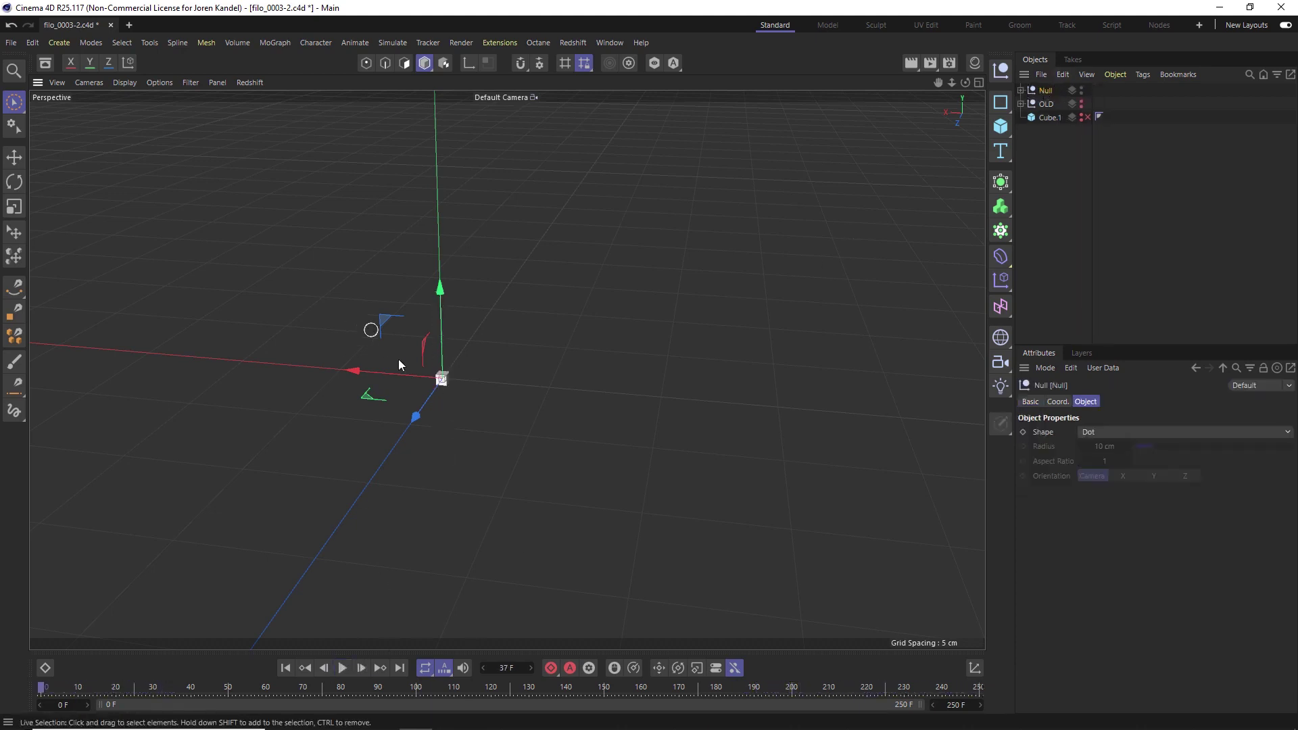
key(e)
drag(353, 370, 142, 352)
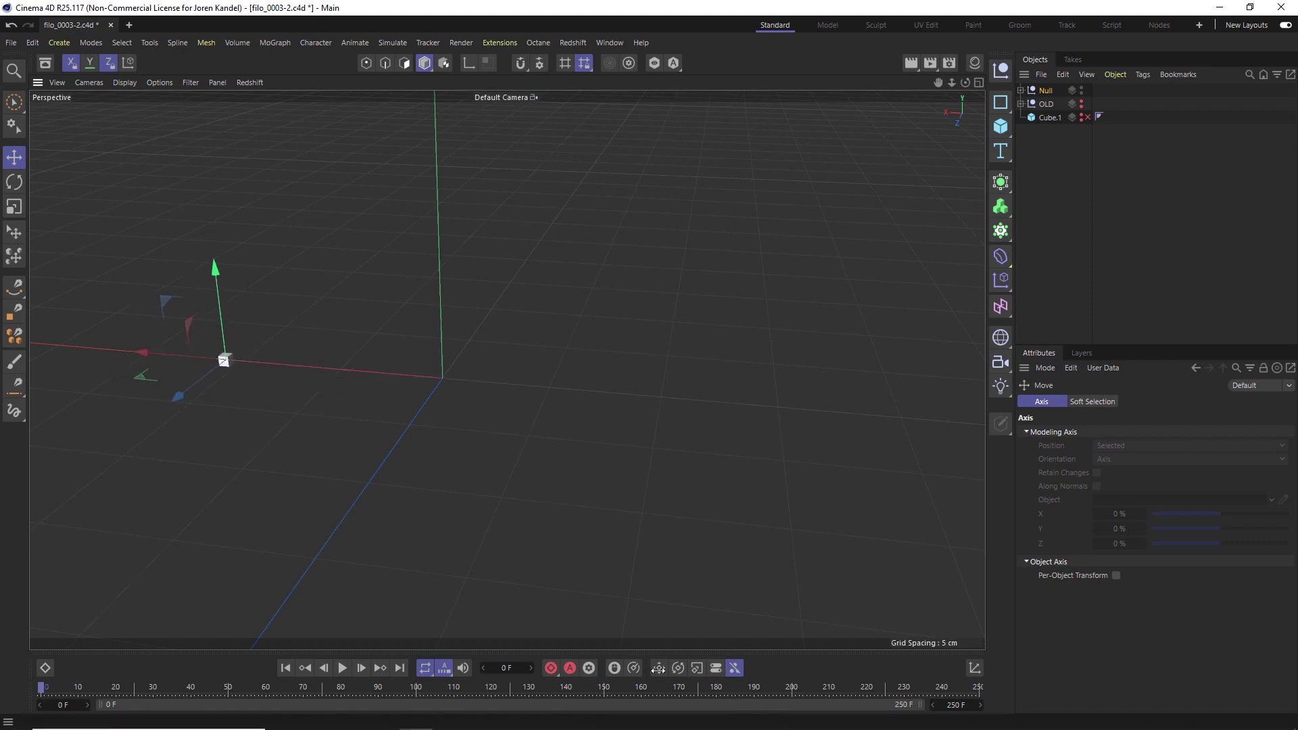
click(604, 688)
drag(684, 695, 980, 692)
drag(144, 352, 672, 423)
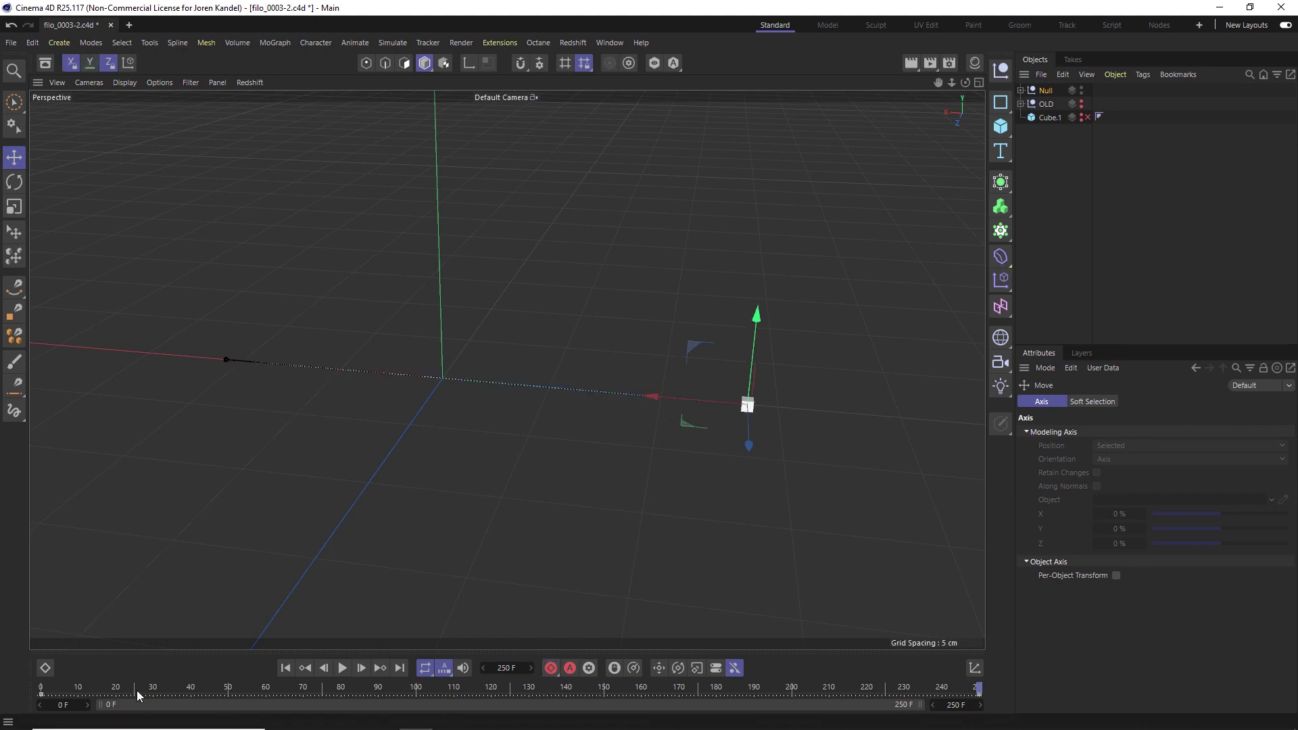
Make all the Null's position keyframes Linear and replay the animation
click(42, 696)
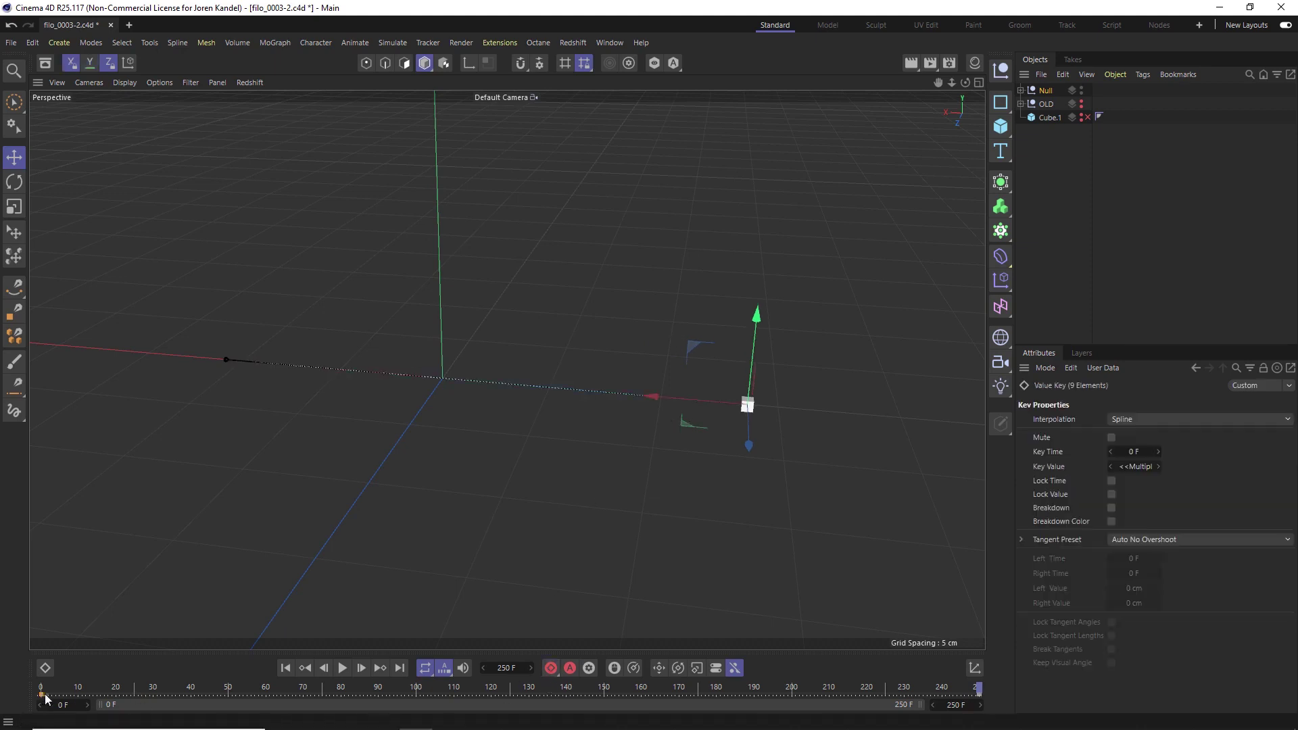
key(ctrl+a)
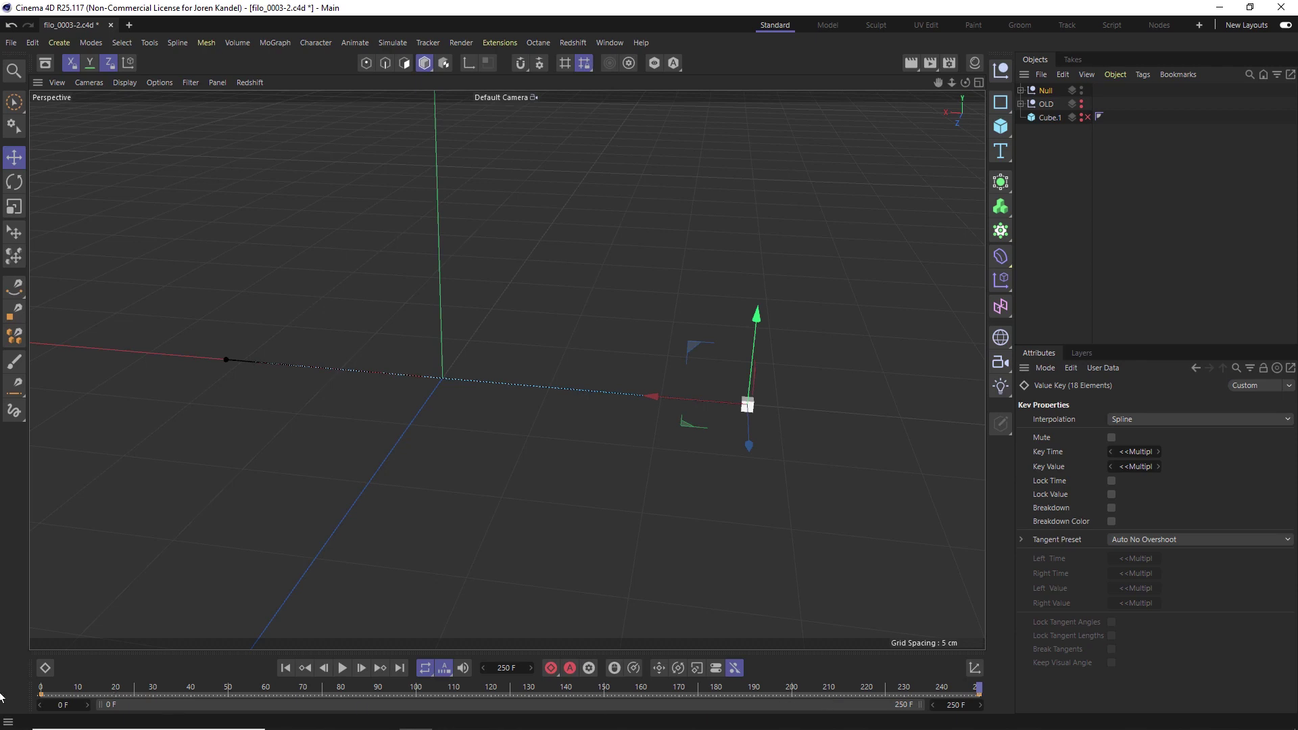
right_click(41, 696)
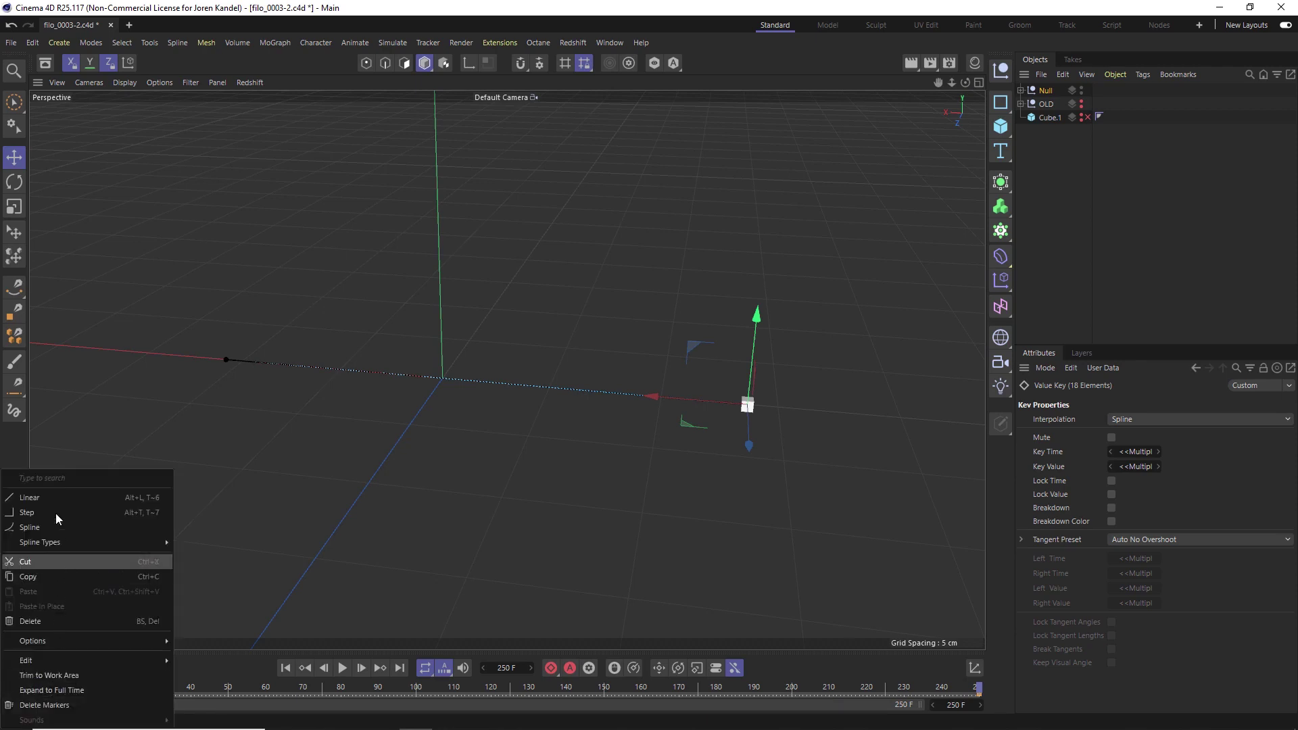
click(67, 497)
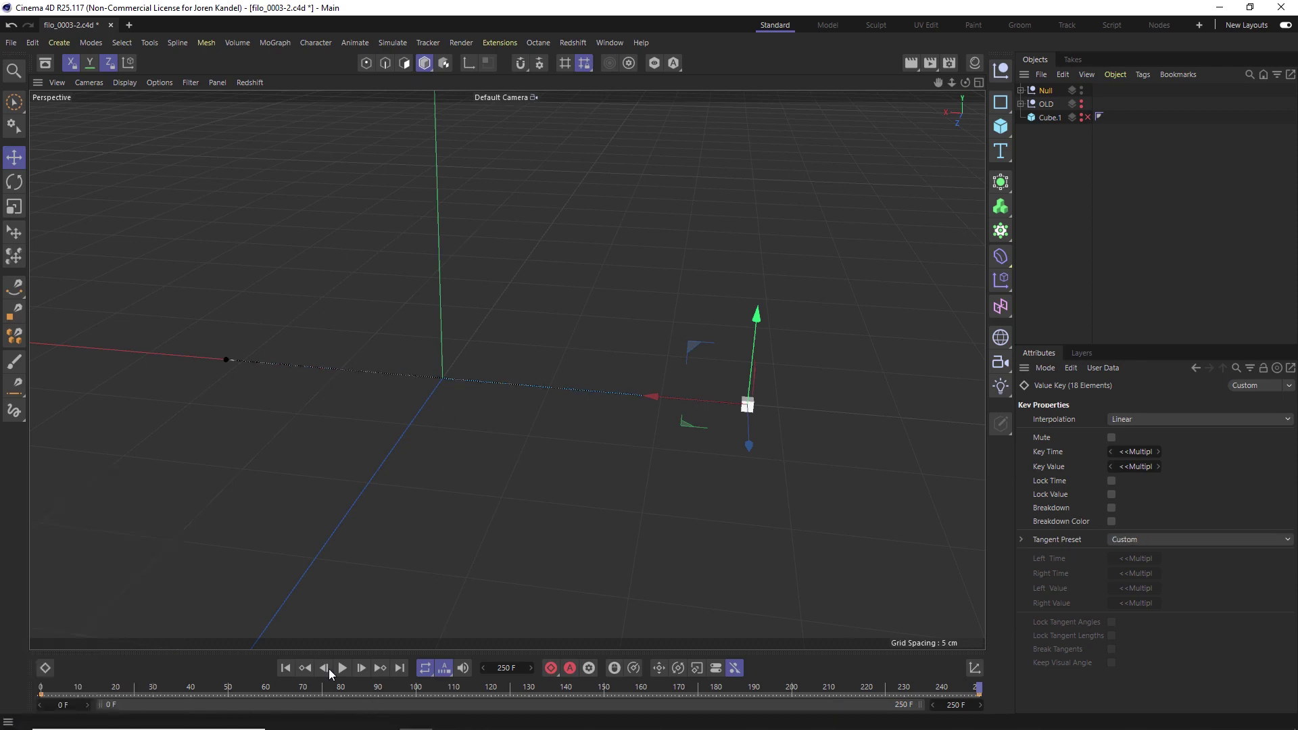
click(285, 668)
click(342, 668)
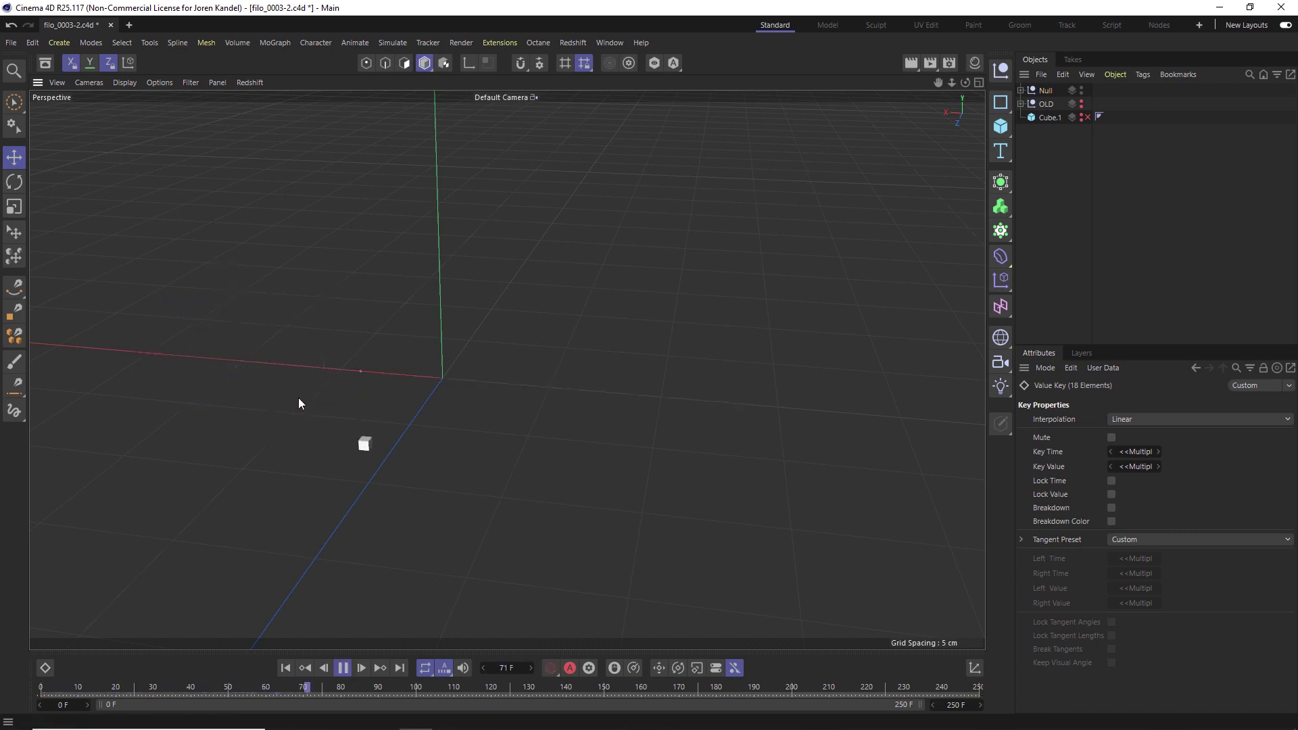
Create a Tracer with the Matrix set as its Trace Link
key(shift+c)
text(trac)
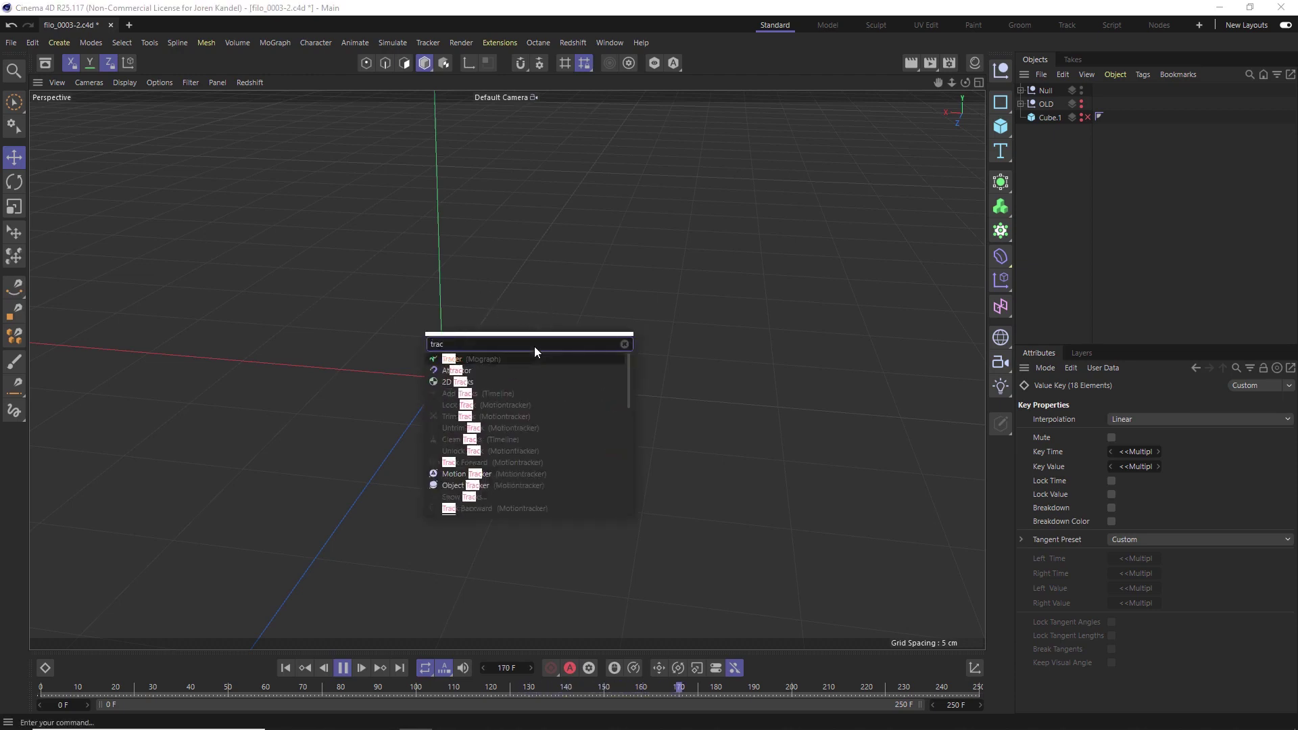
key(Return)
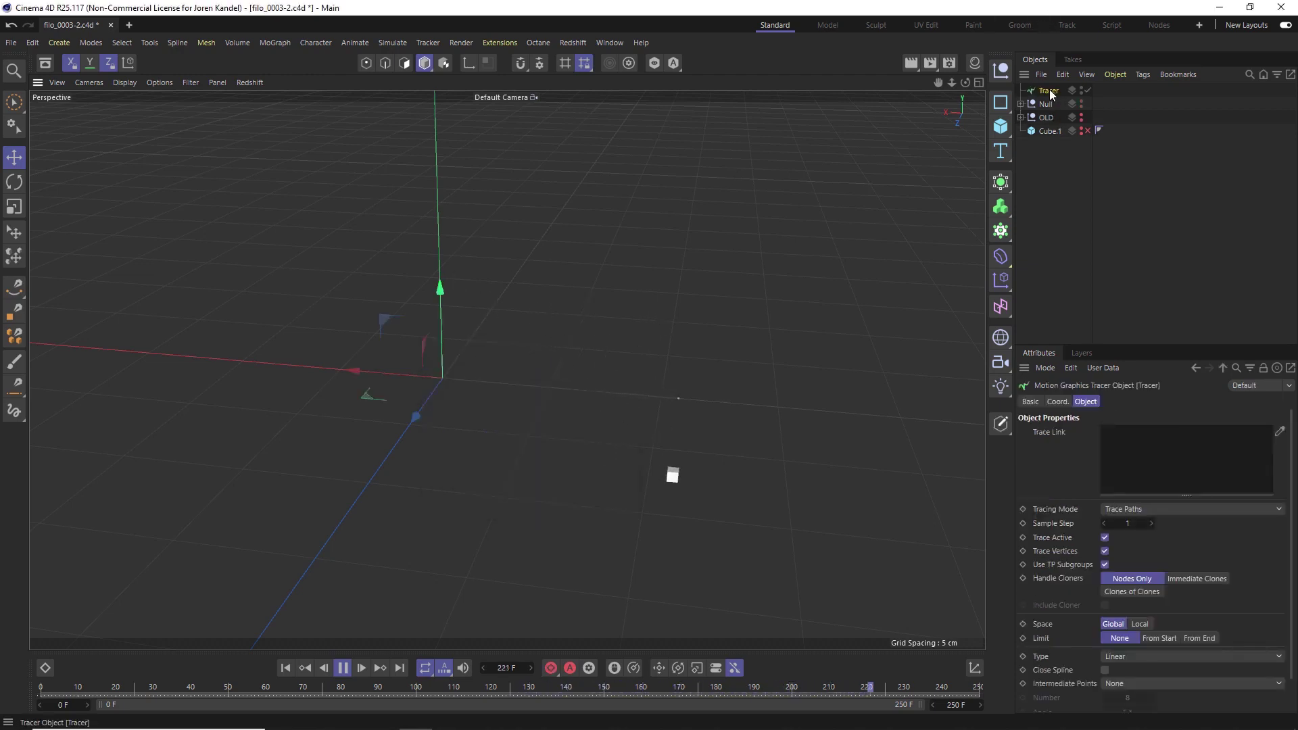
click(1048, 432)
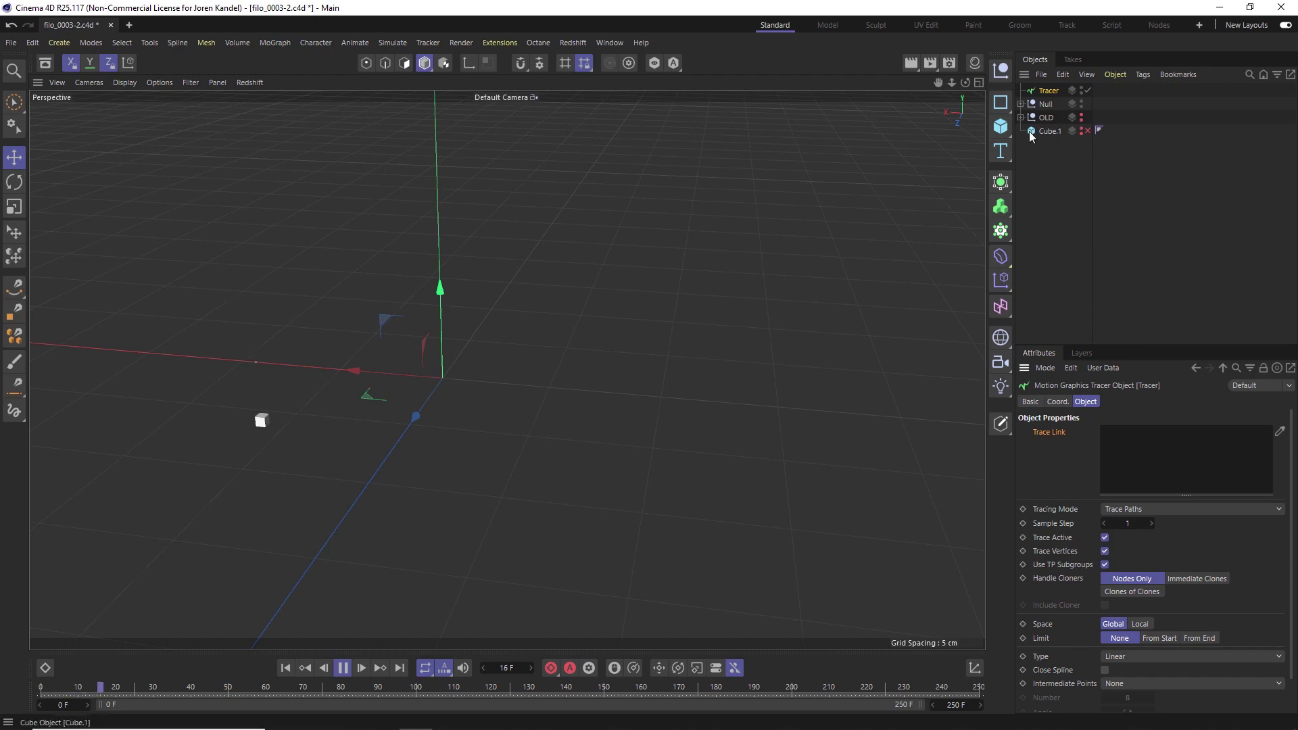
click(1020, 105)
drag(1055, 130, 1128, 269)
drag(1138, 448, 1167, 445)
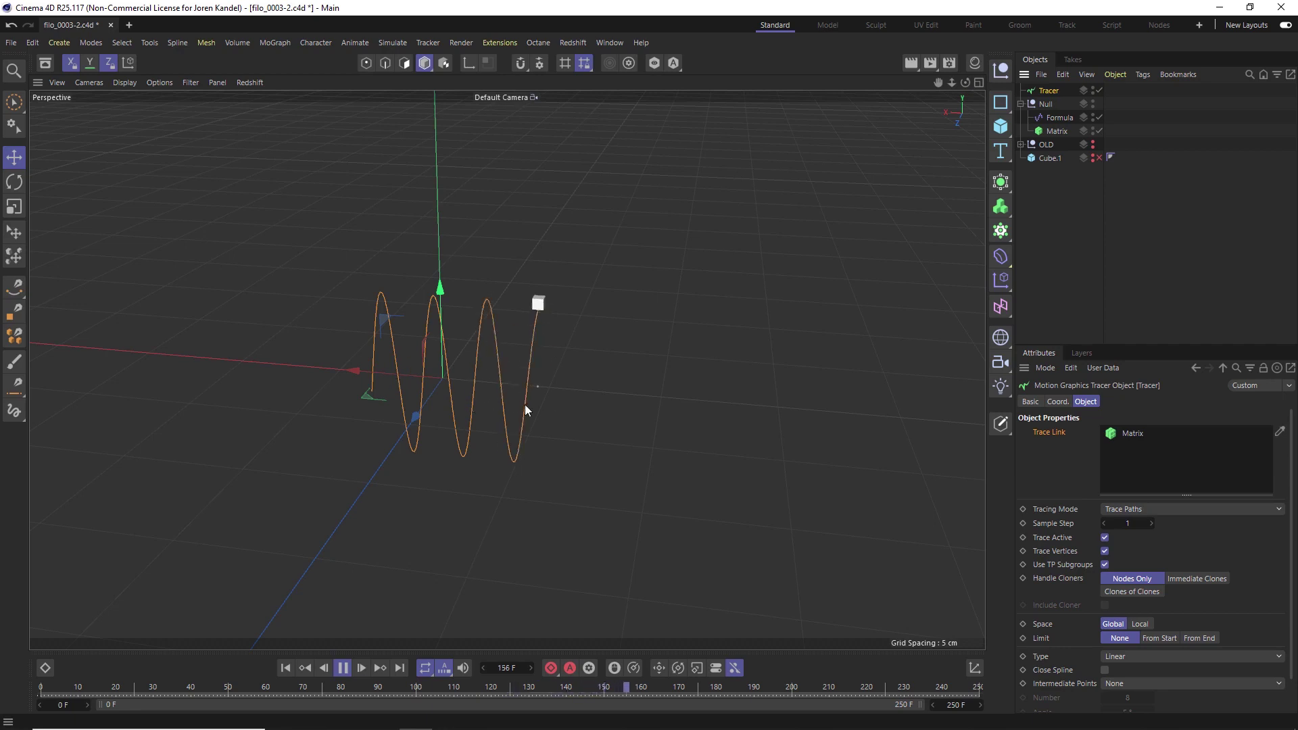
drag(1137, 346, 1136, 241)
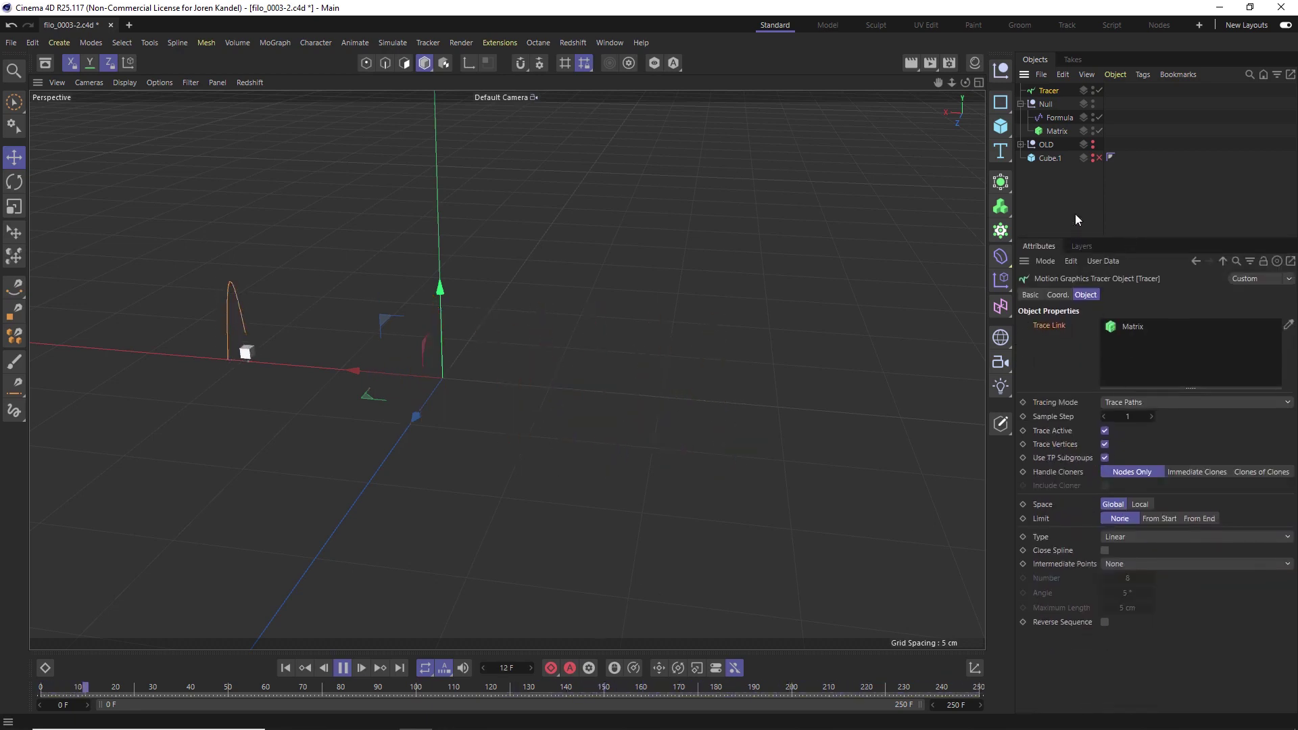
Add an n-Side spline via Commander using 'n si'
key(shift+c)
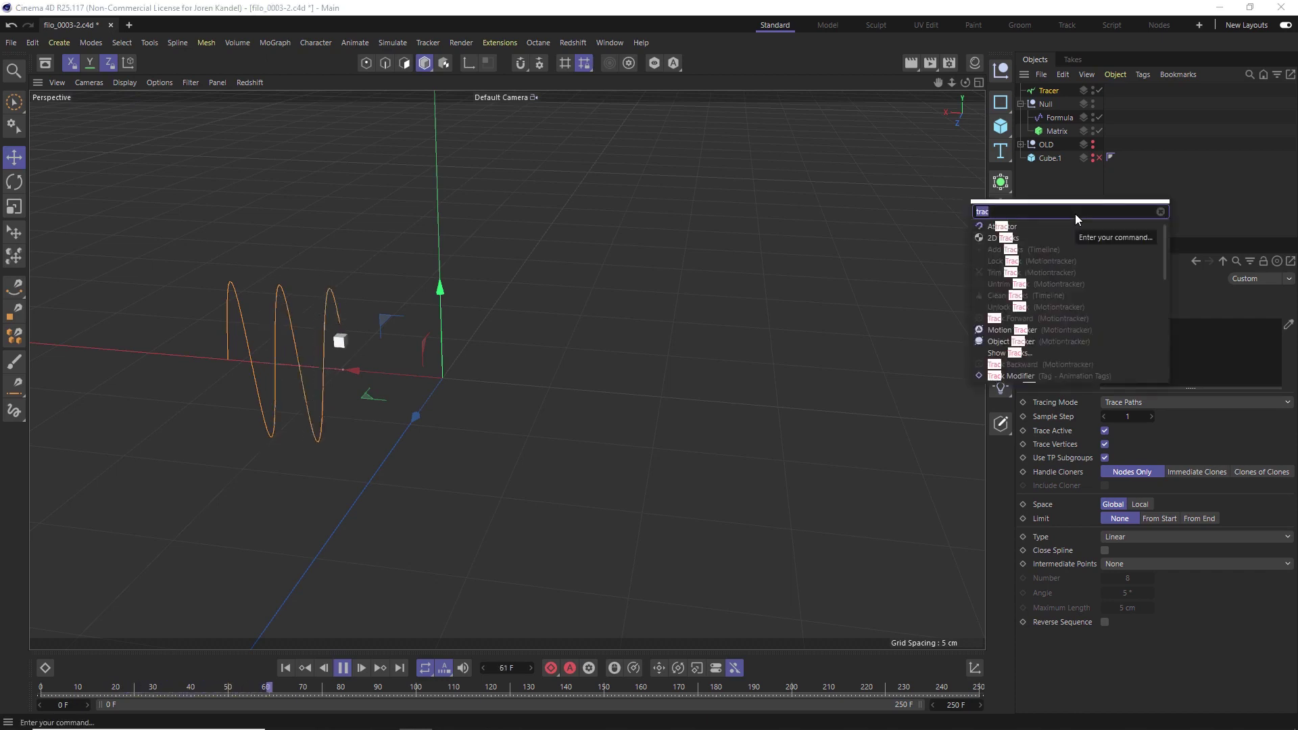
text(n si)
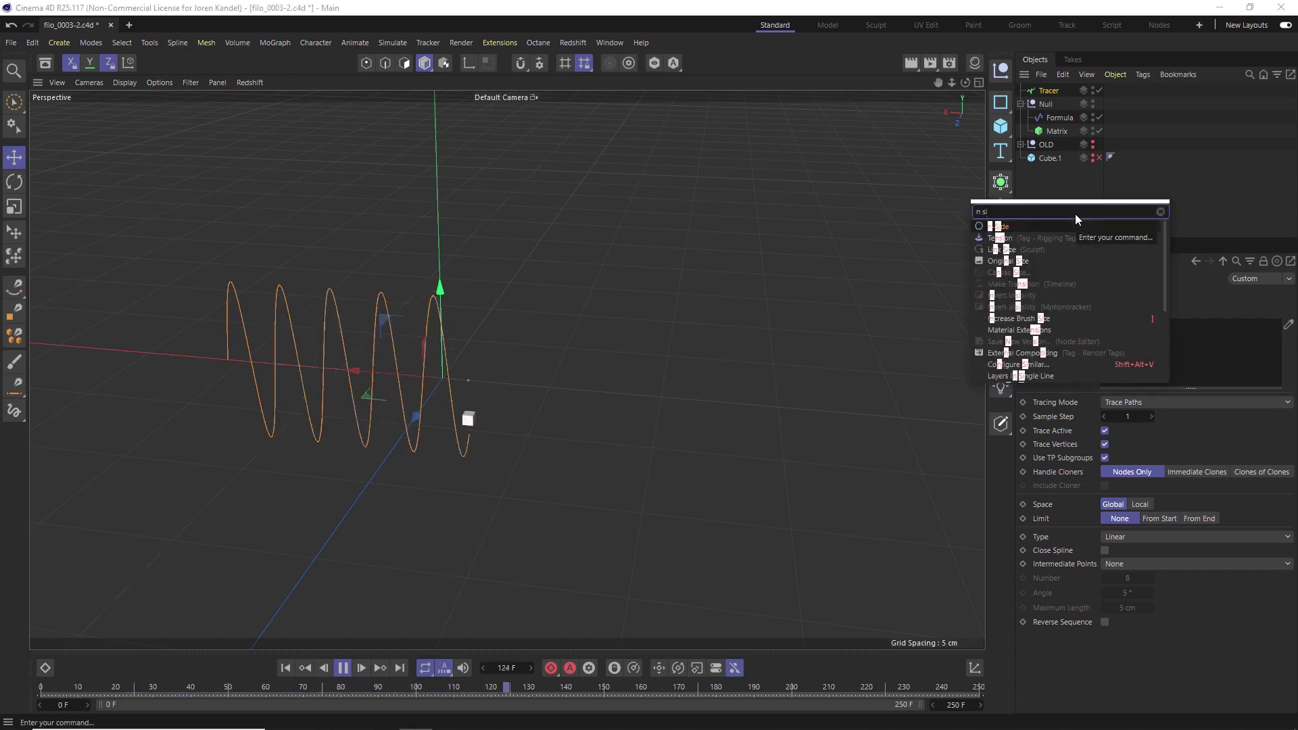
key(Return)
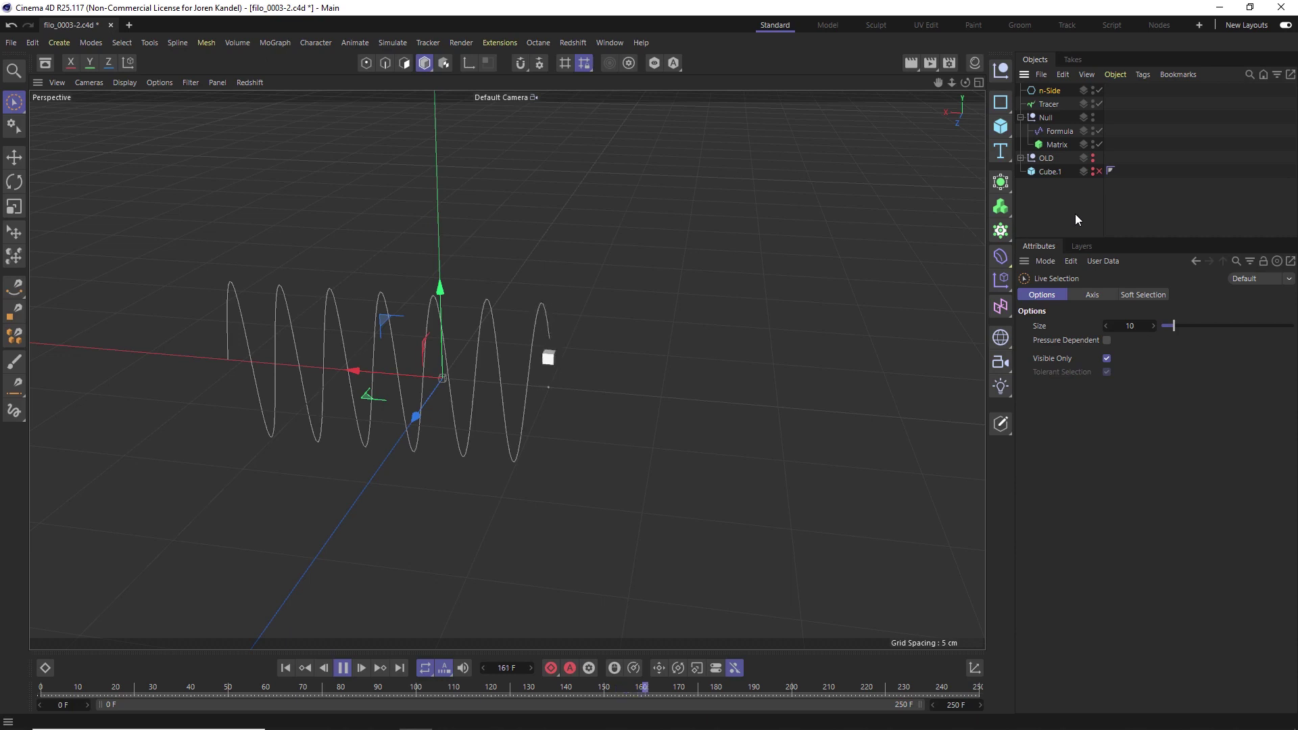
Create a Sweep containing the n-Side and Tracer, with the n-Side radius at 0.05 cm
key(shift+c)
text(sweep)
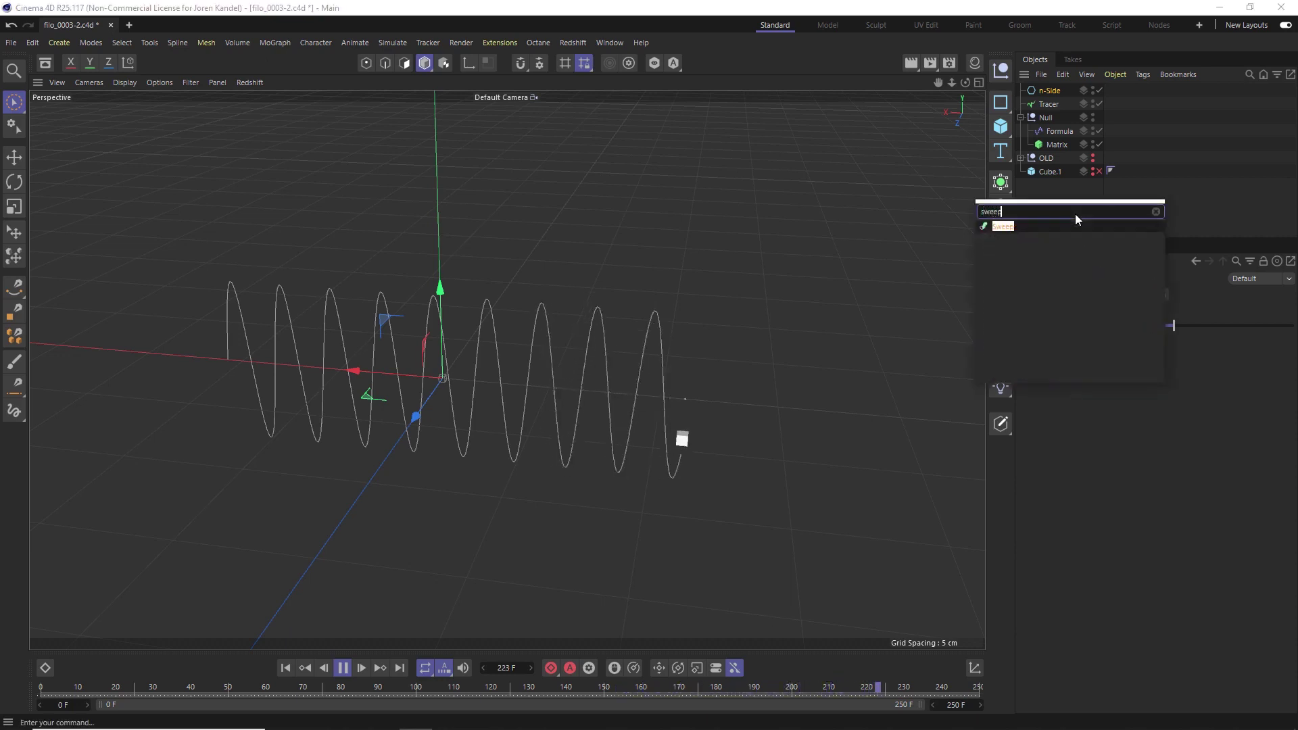
key(Return)
mouse_move(1049, 117)
mouse_down()
mouse_move(1053, 88)
mouse_move(1062, 107)
mouse_up()
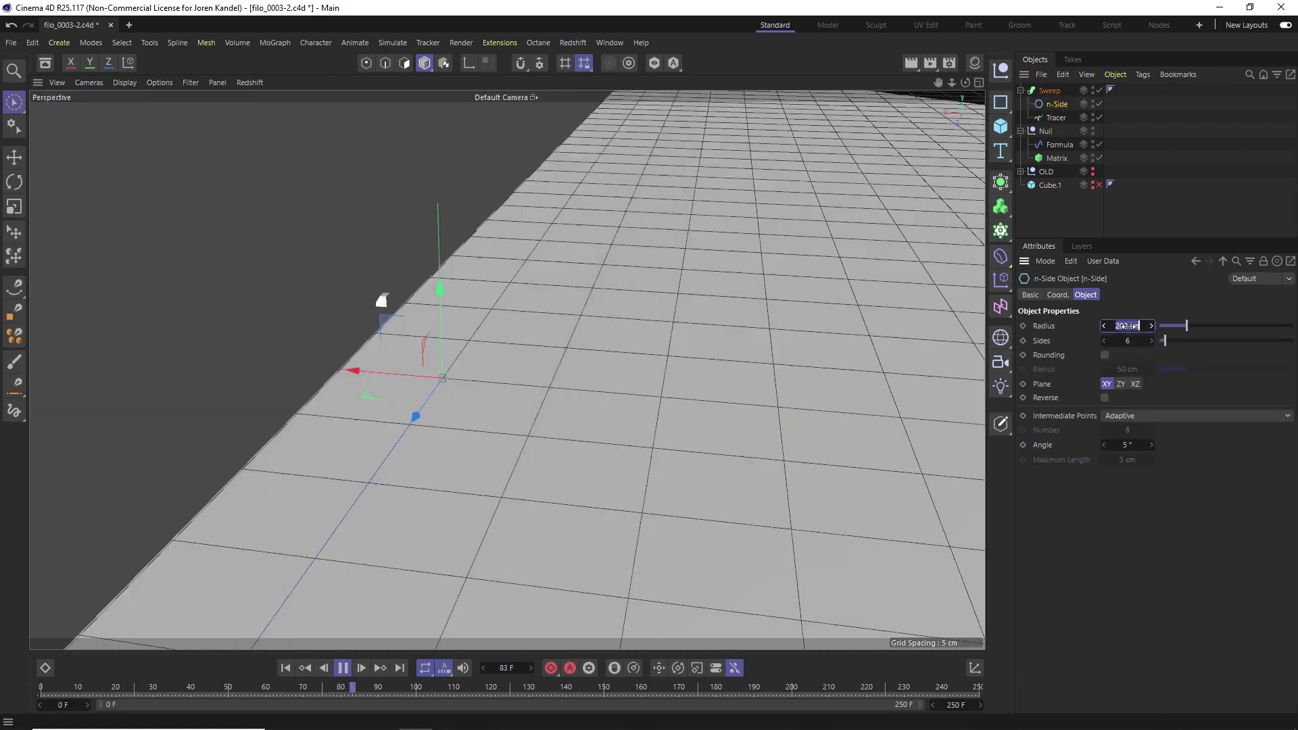
drag(1128, 325, 1081, 326)
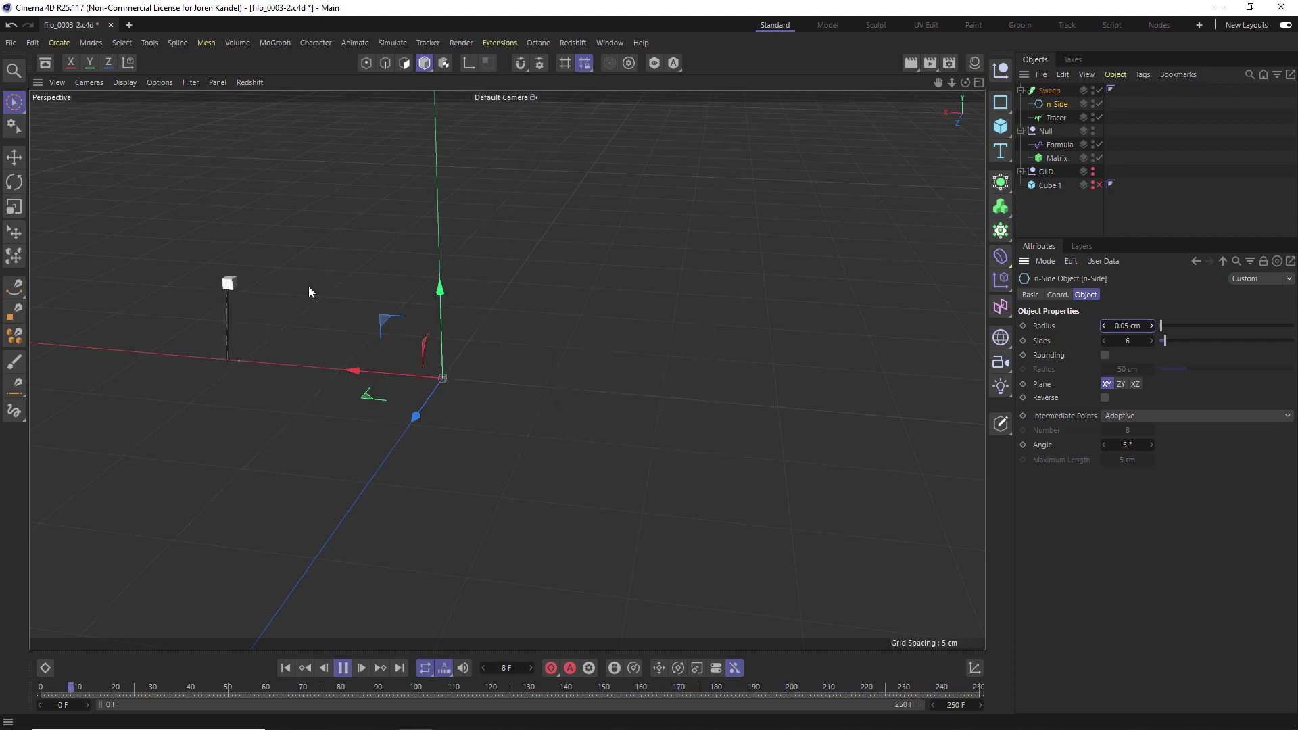
click(1056, 118)
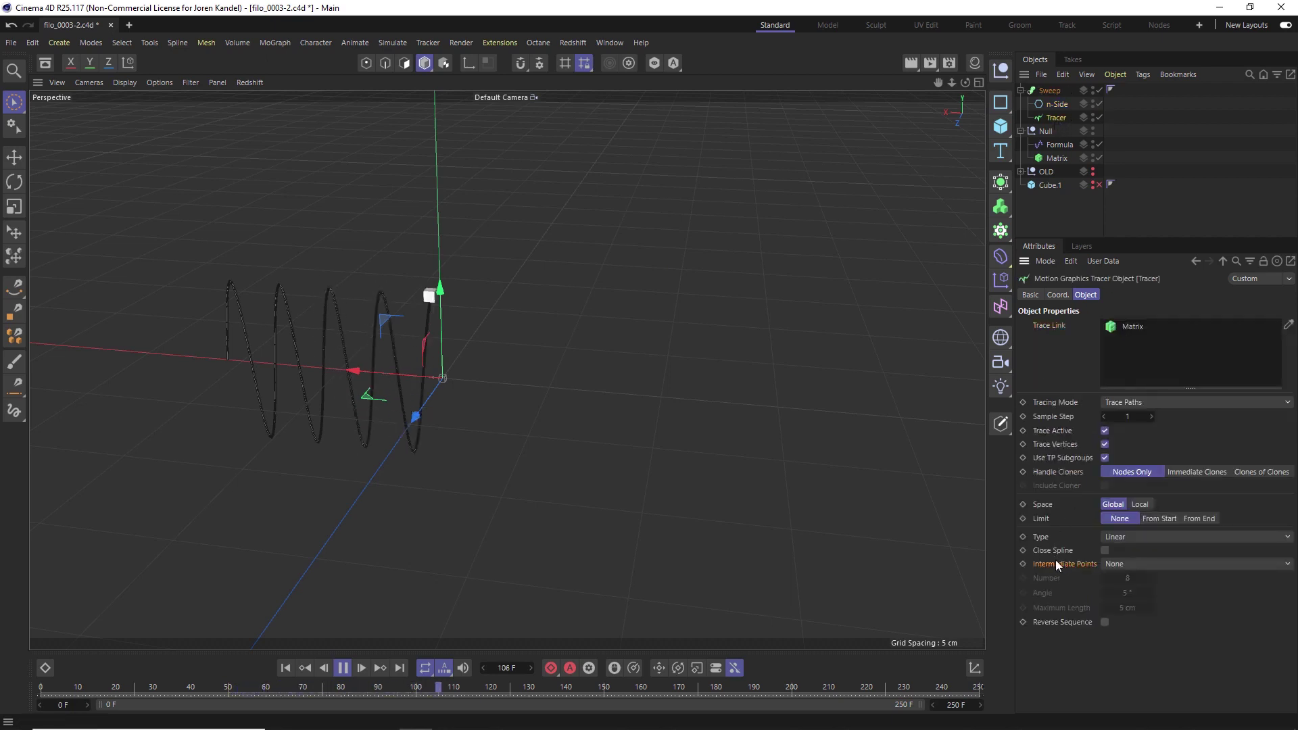
Set the Tracer to Bezier type with Subdivided intermediate points, briefly showing Cube.1 to check
click(1130, 540)
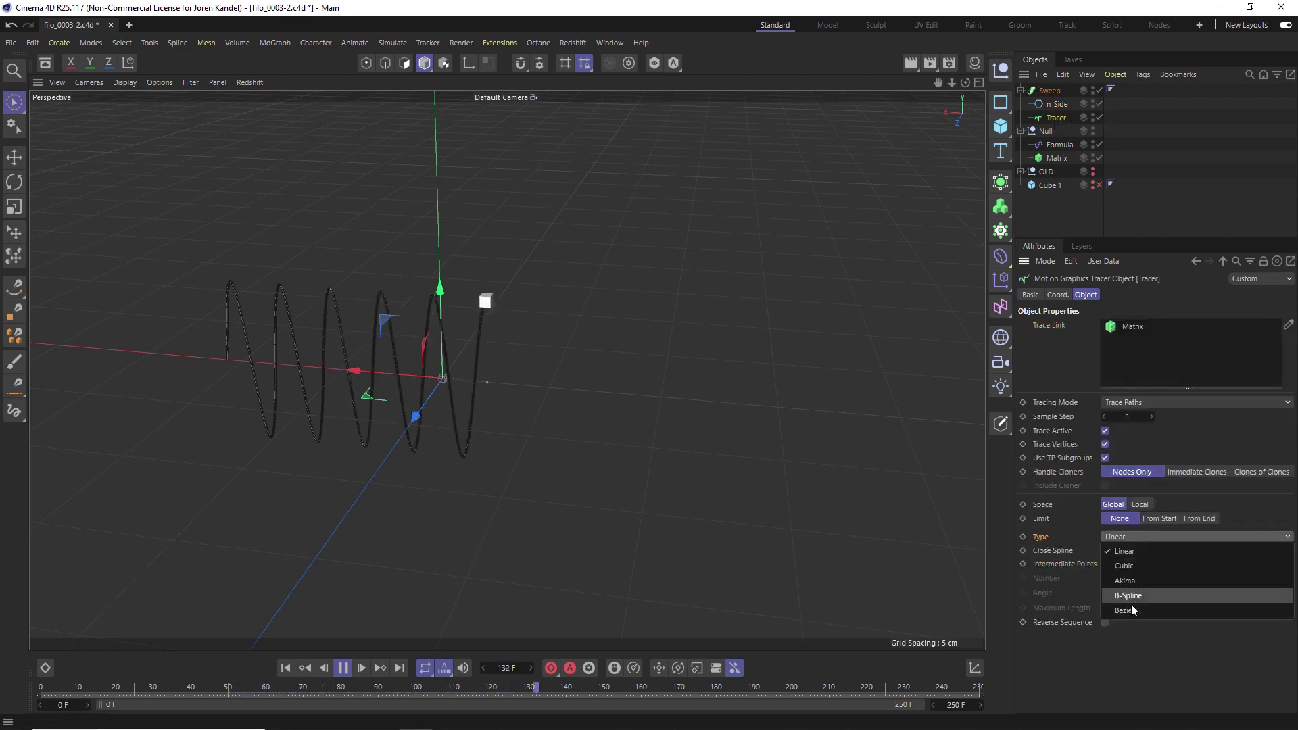
click(1141, 610)
click(1112, 537)
click(1134, 539)
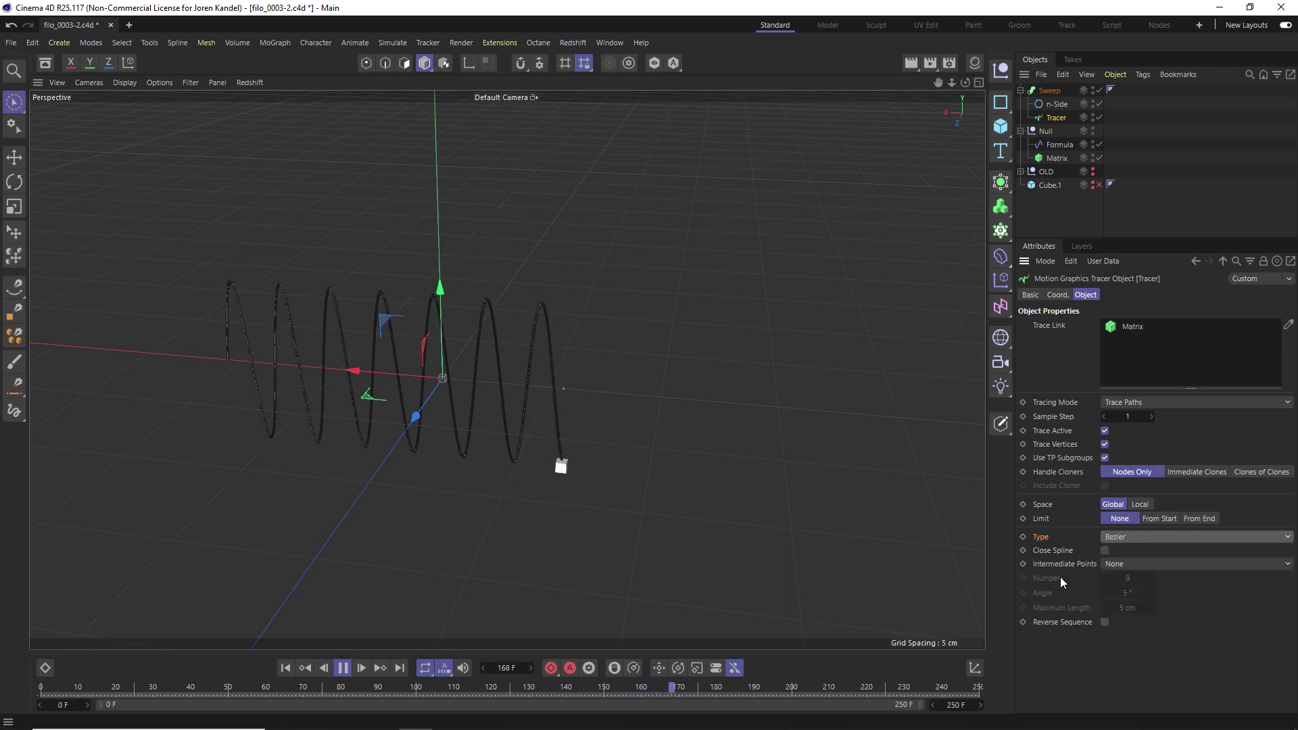
click(1126, 565)
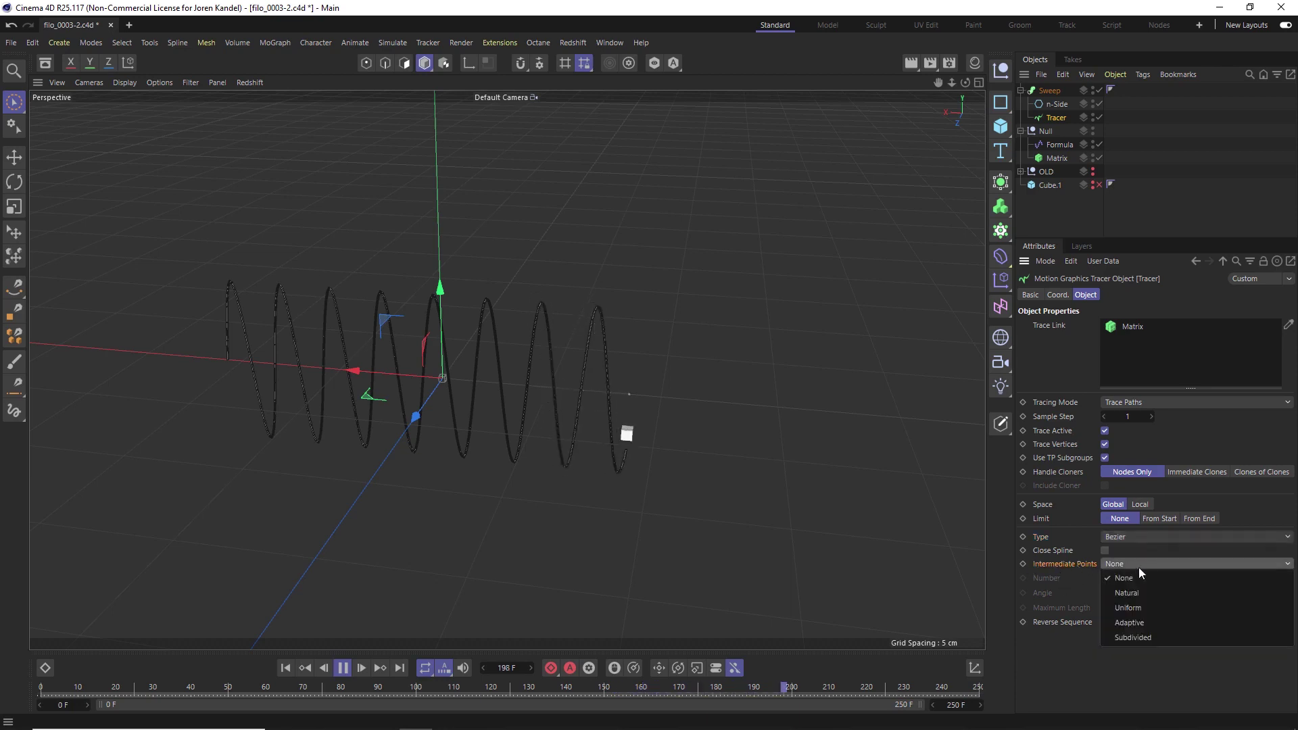
click(1138, 635)
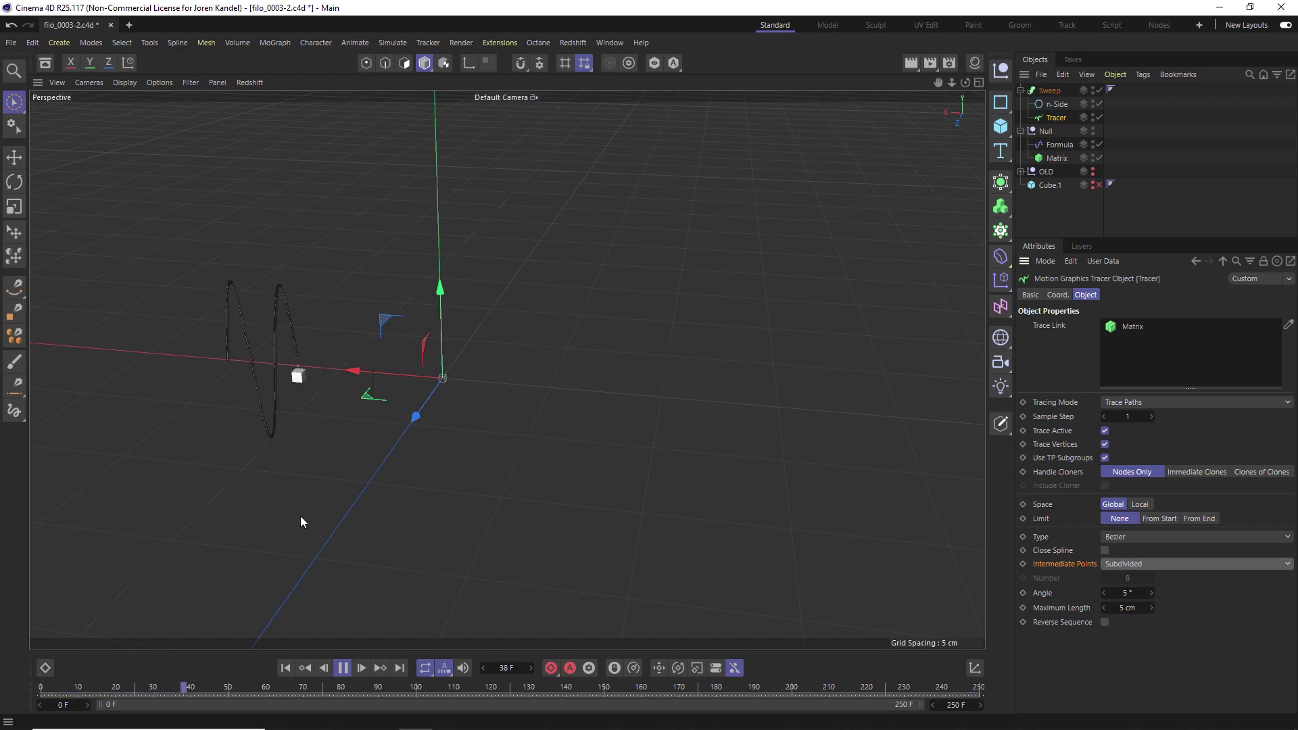
click(1098, 185)
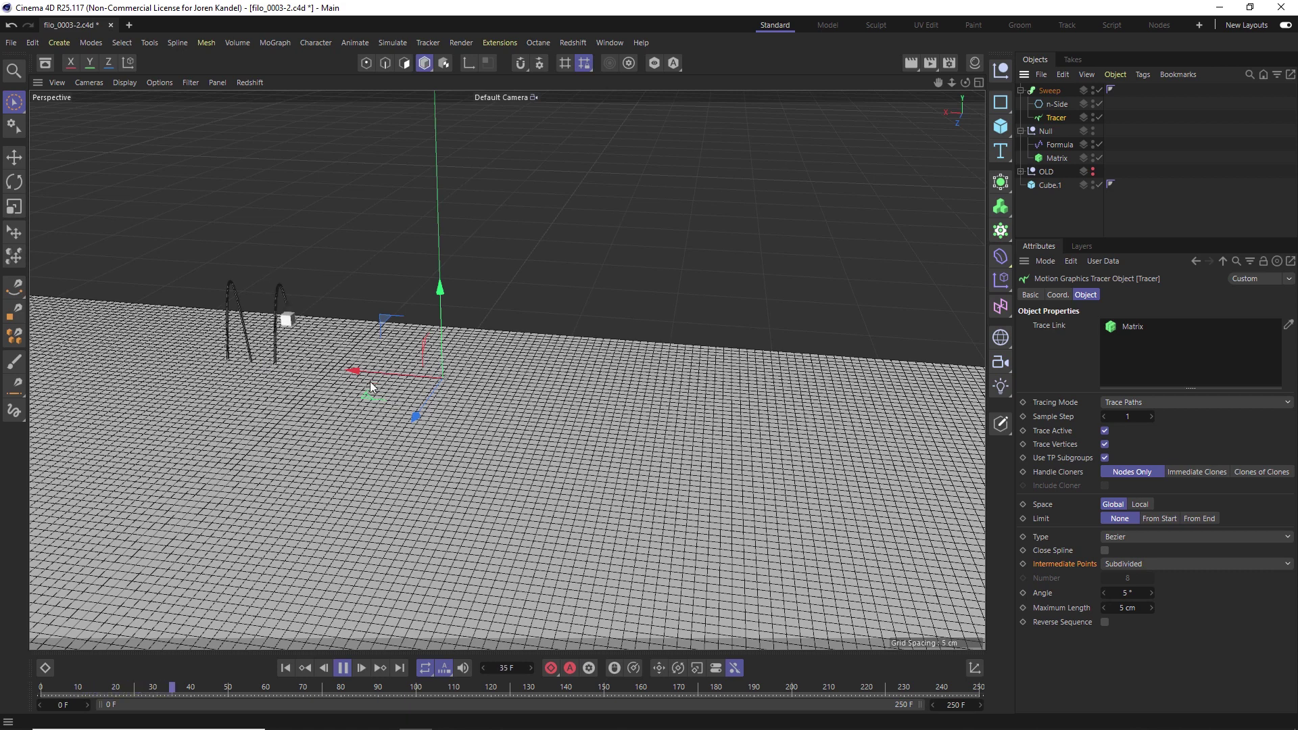
click(1098, 185)
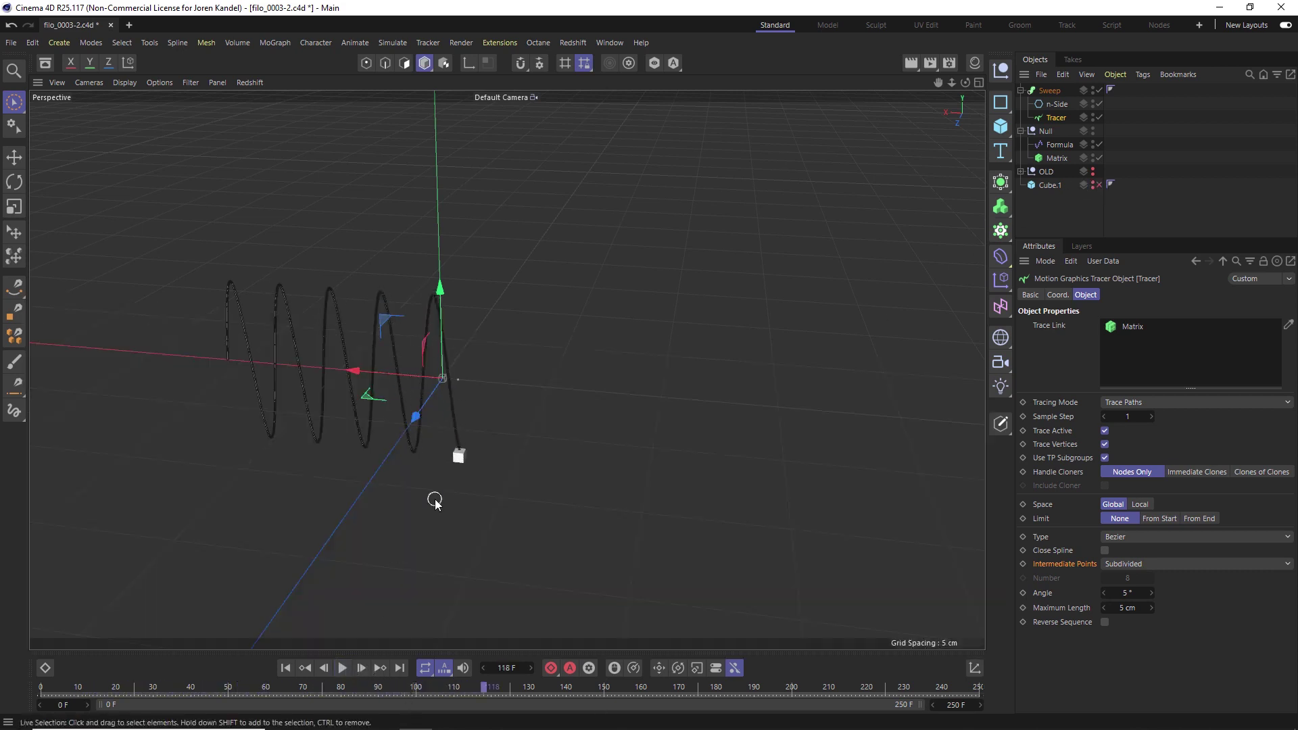
Add a Squash & Stretch deformer under the Tracer and replay the animation
key(shift+c)
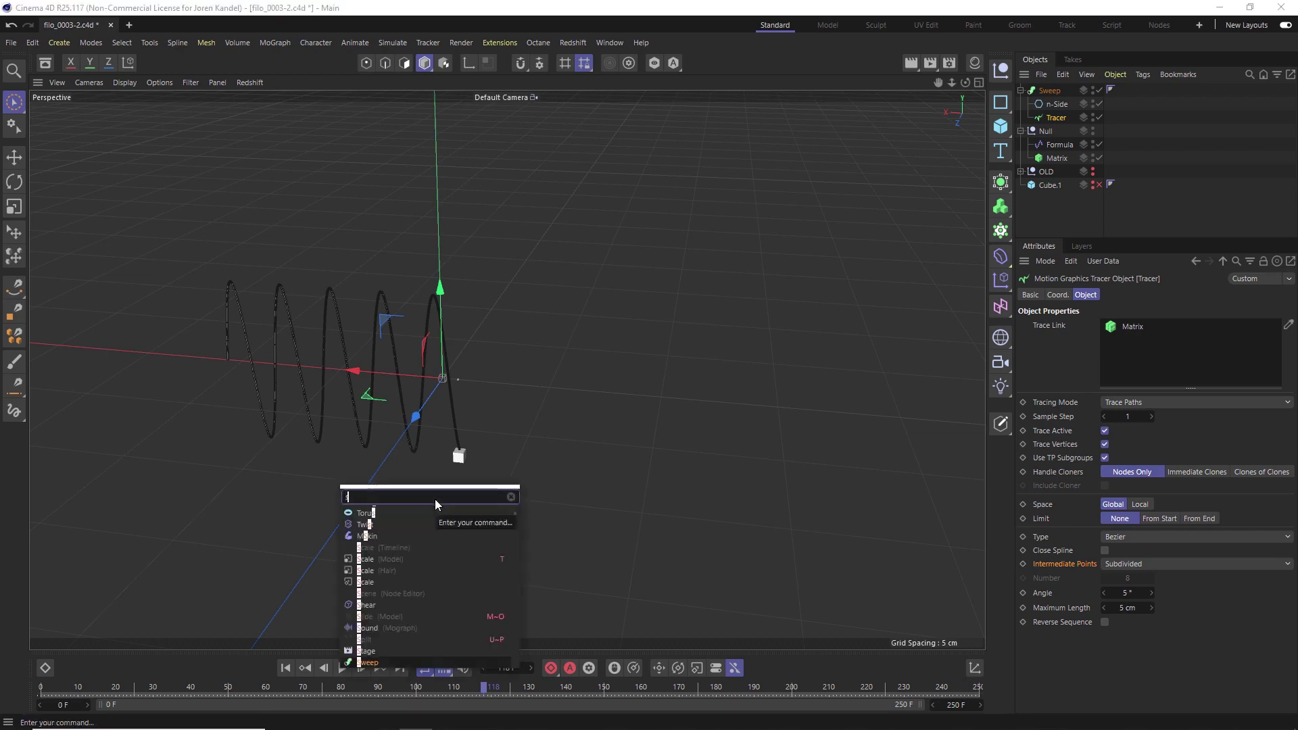
text(sc)
key(Return)
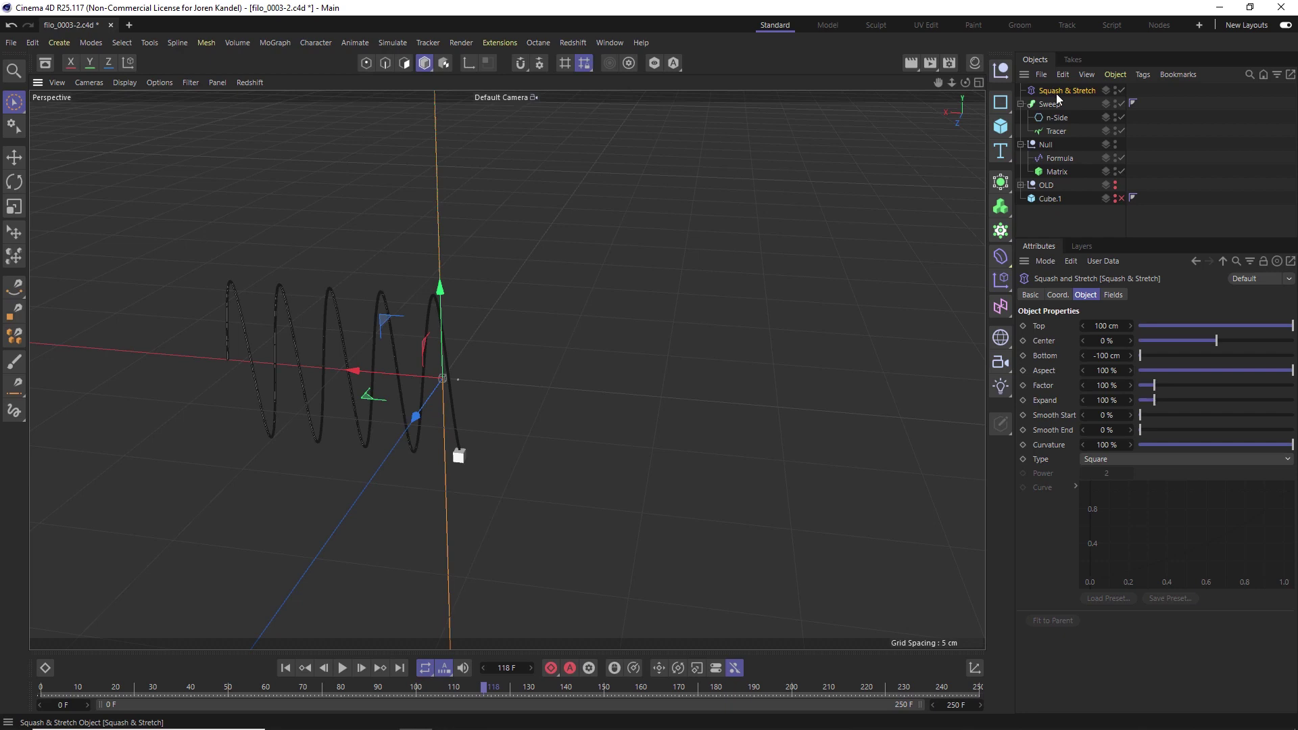
drag(1058, 134, 1058, 132)
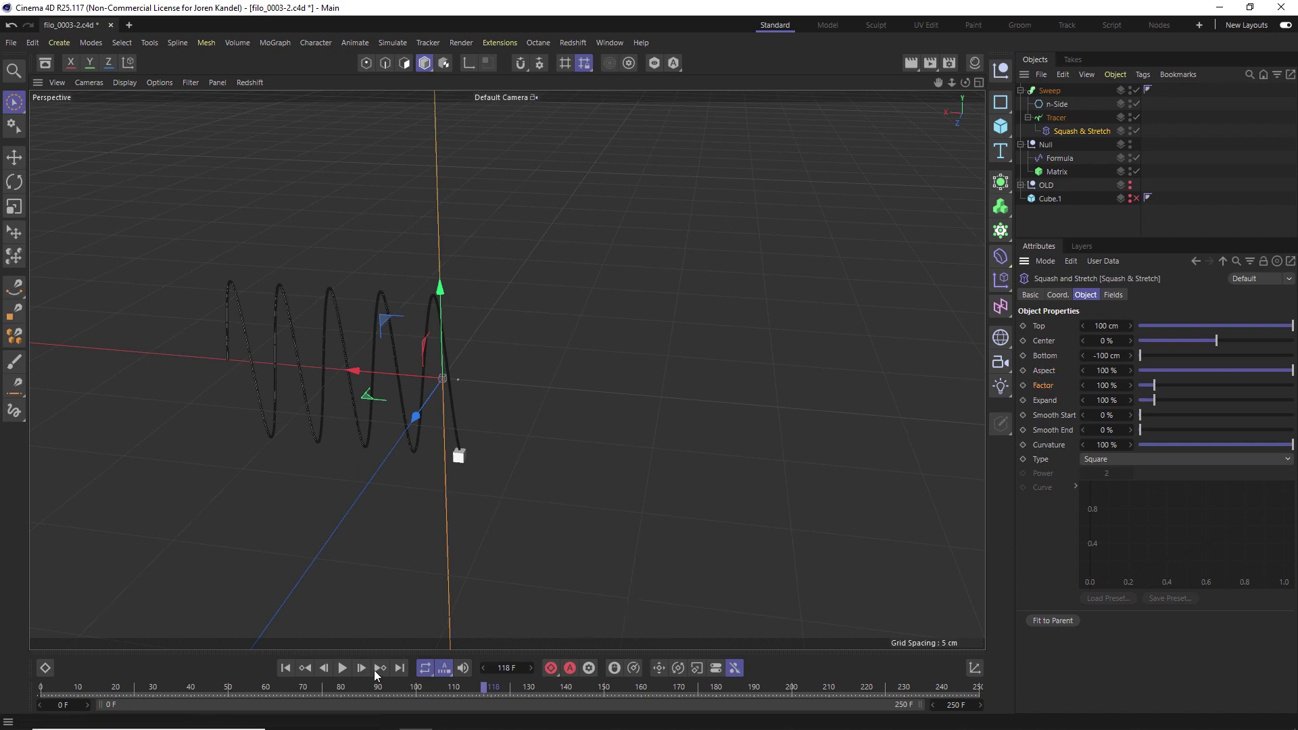
click(286, 668)
click(342, 668)
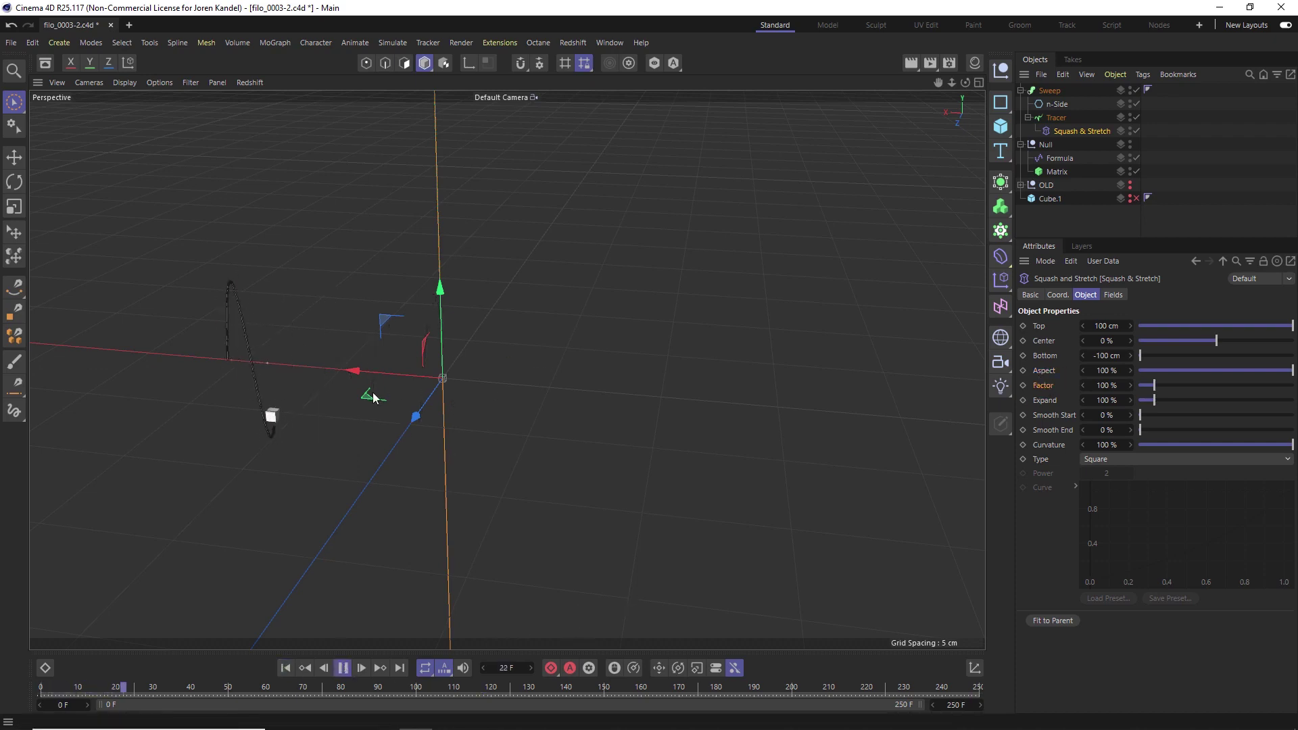
Set the deformer's Factor to 3 % and Aspect to -2 %, with Cube.1 shown
drag(1153, 392, 1154, 396)
drag(1155, 397, 1095, 390)
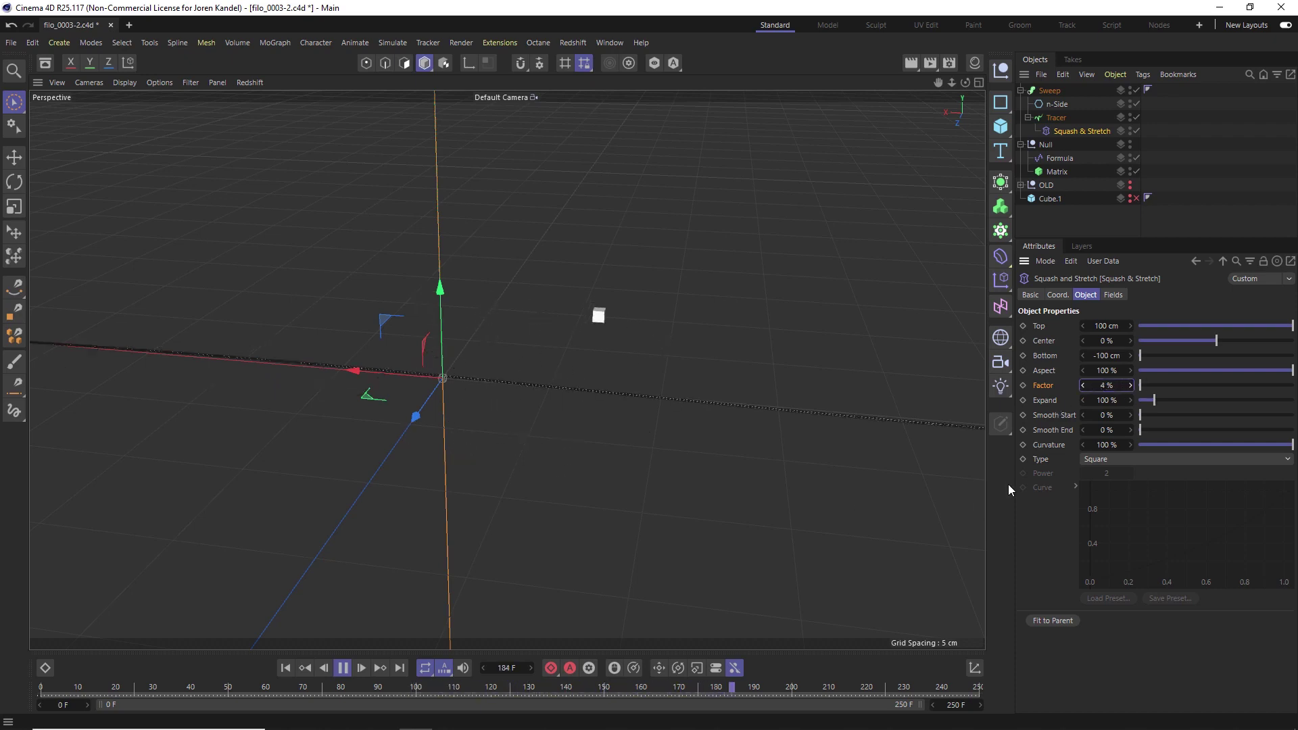
drag(1271, 377, 1214, 379)
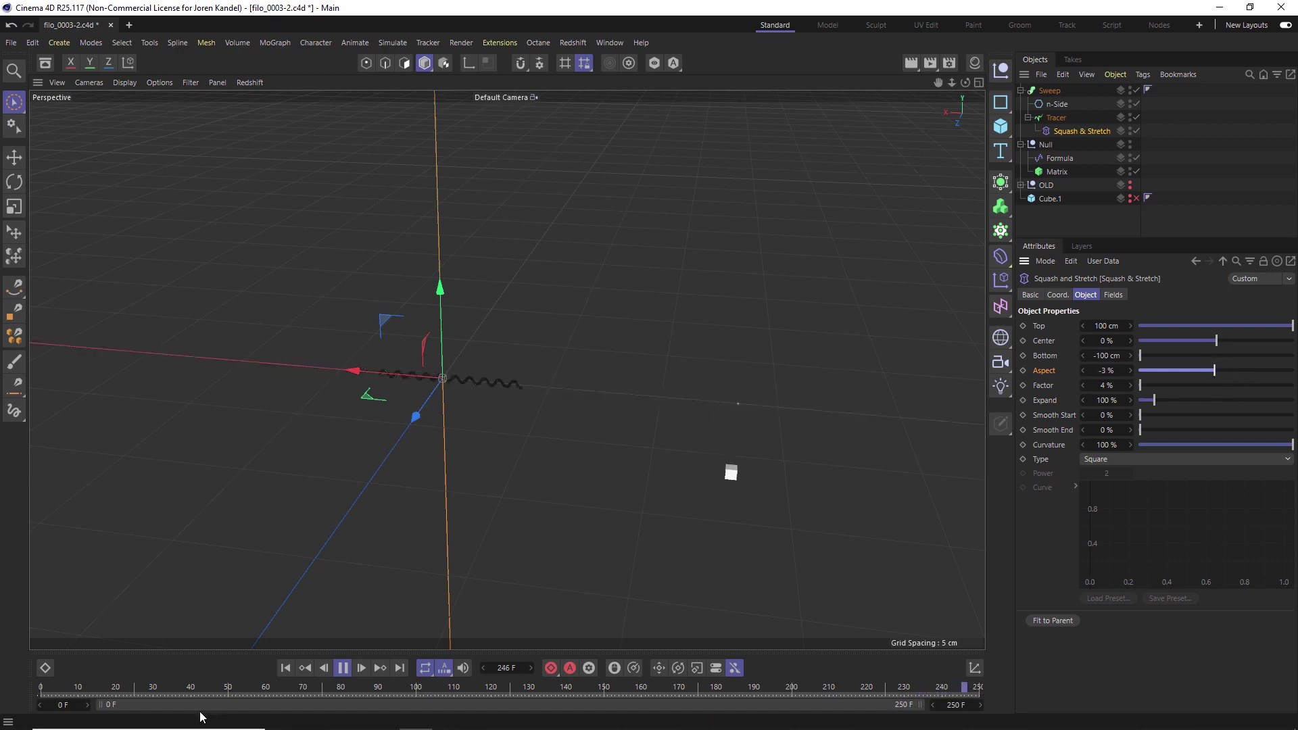
key(o)
click(1136, 199)
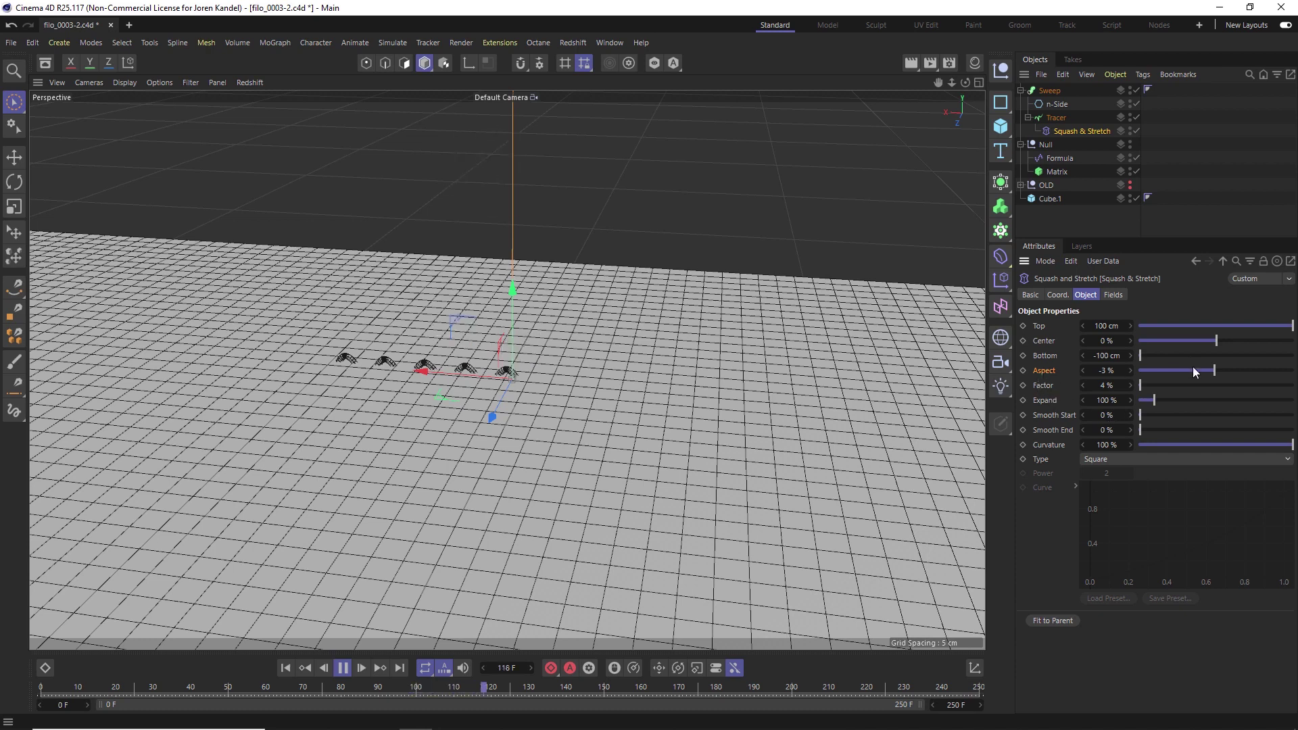
drag(1213, 366, 1214, 369)
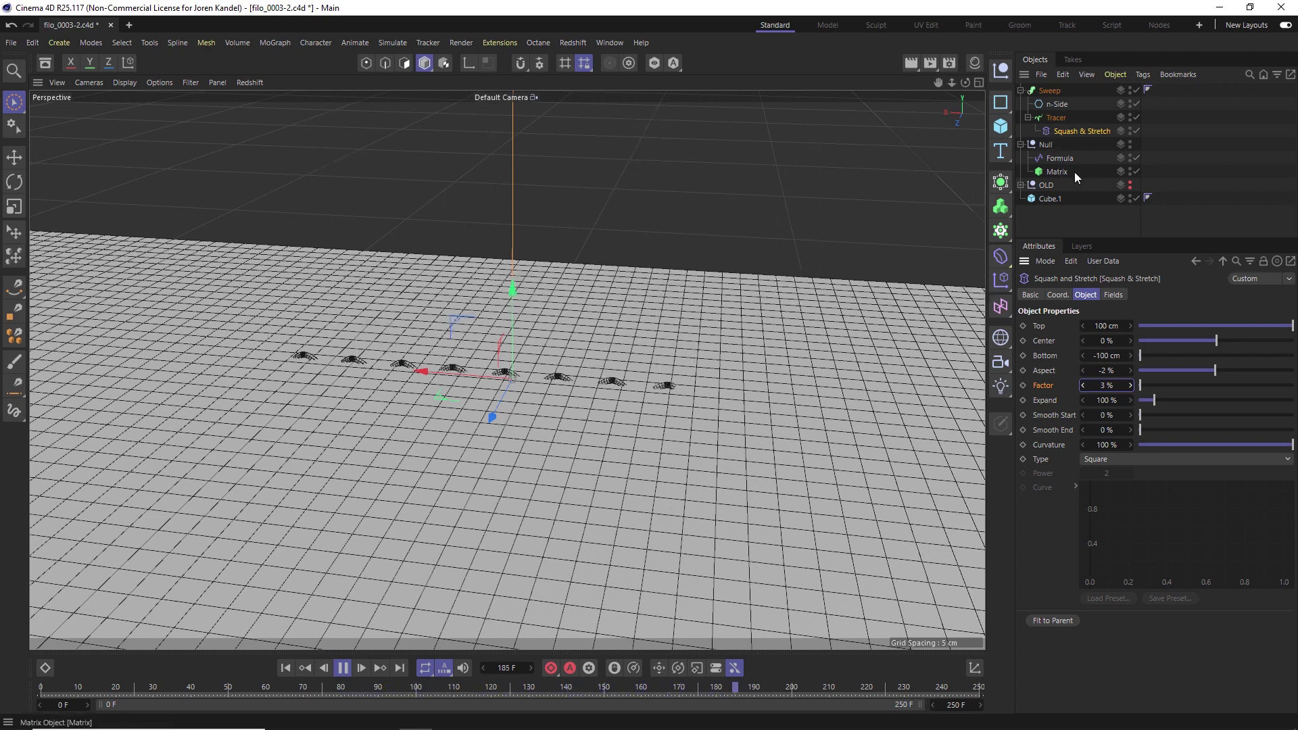
Expand the Formula effector's variables, try f - Frequency 2, and replay the animation
click(1059, 158)
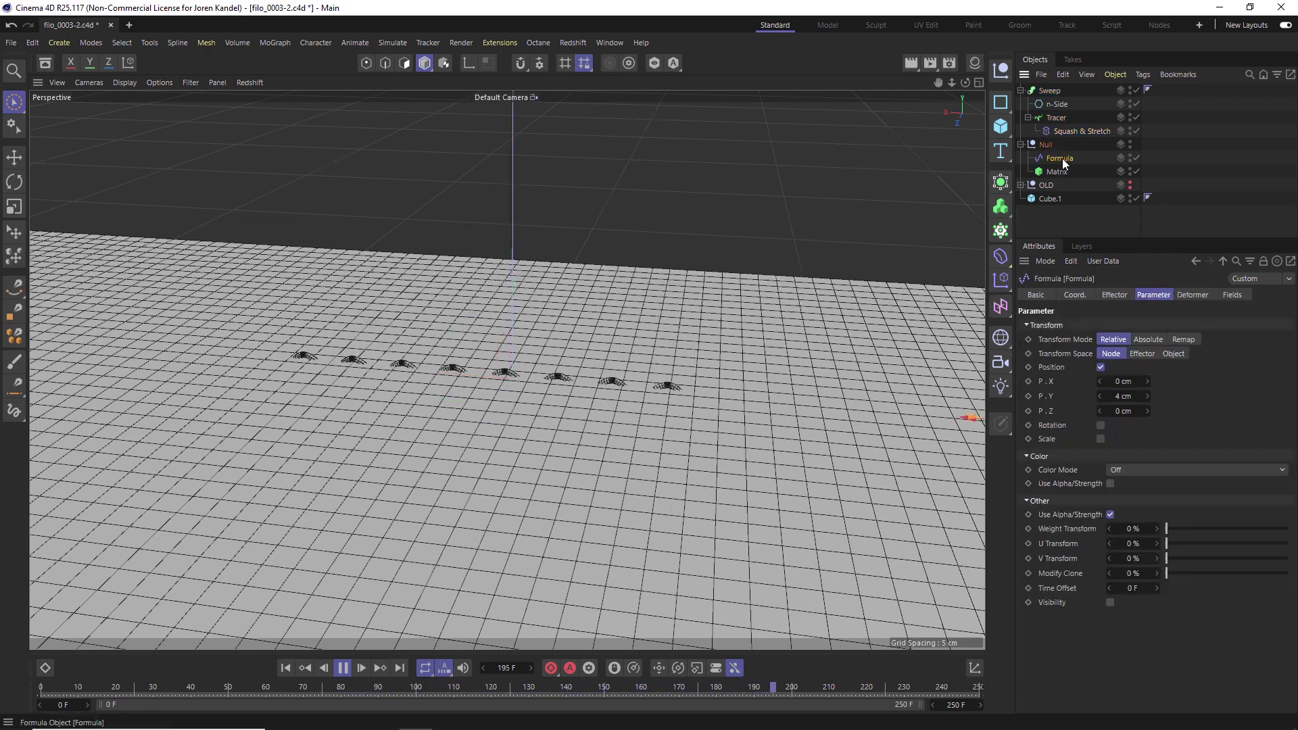
click(1114, 297)
click(1027, 390)
drag(1115, 513, 1125, 514)
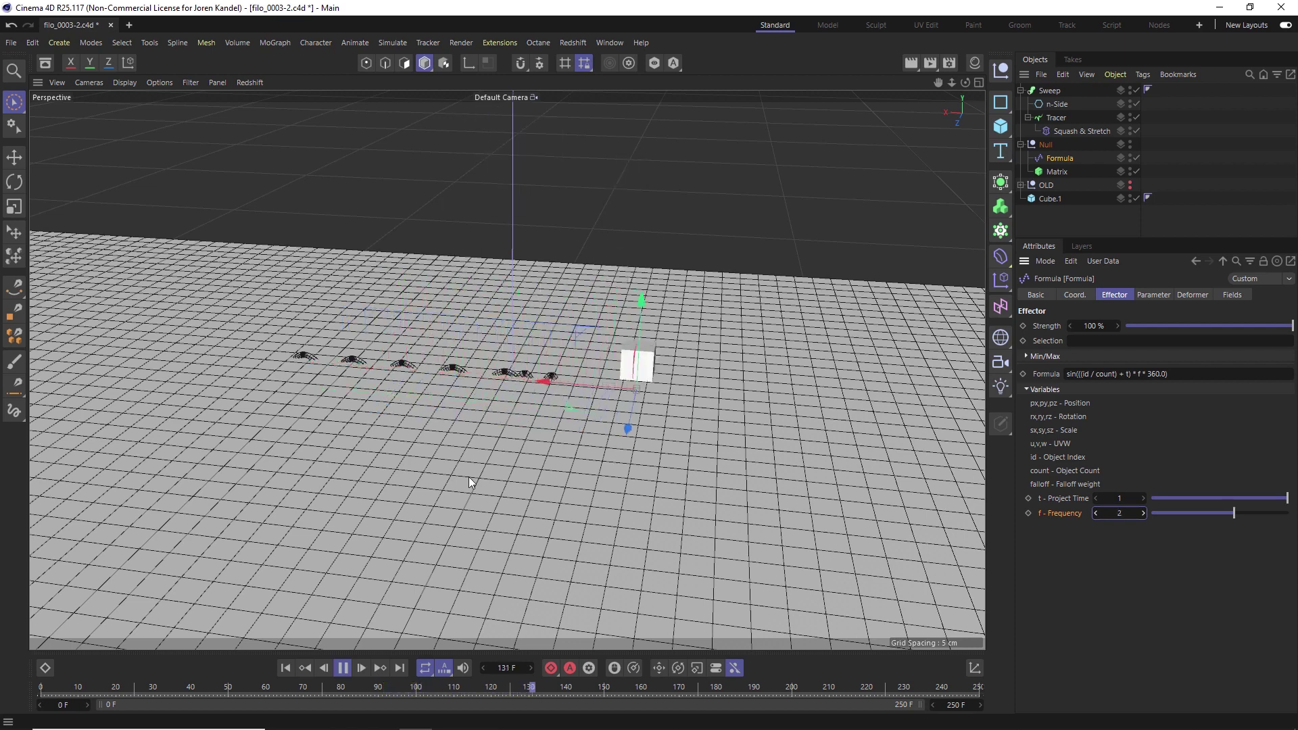
click(284, 668)
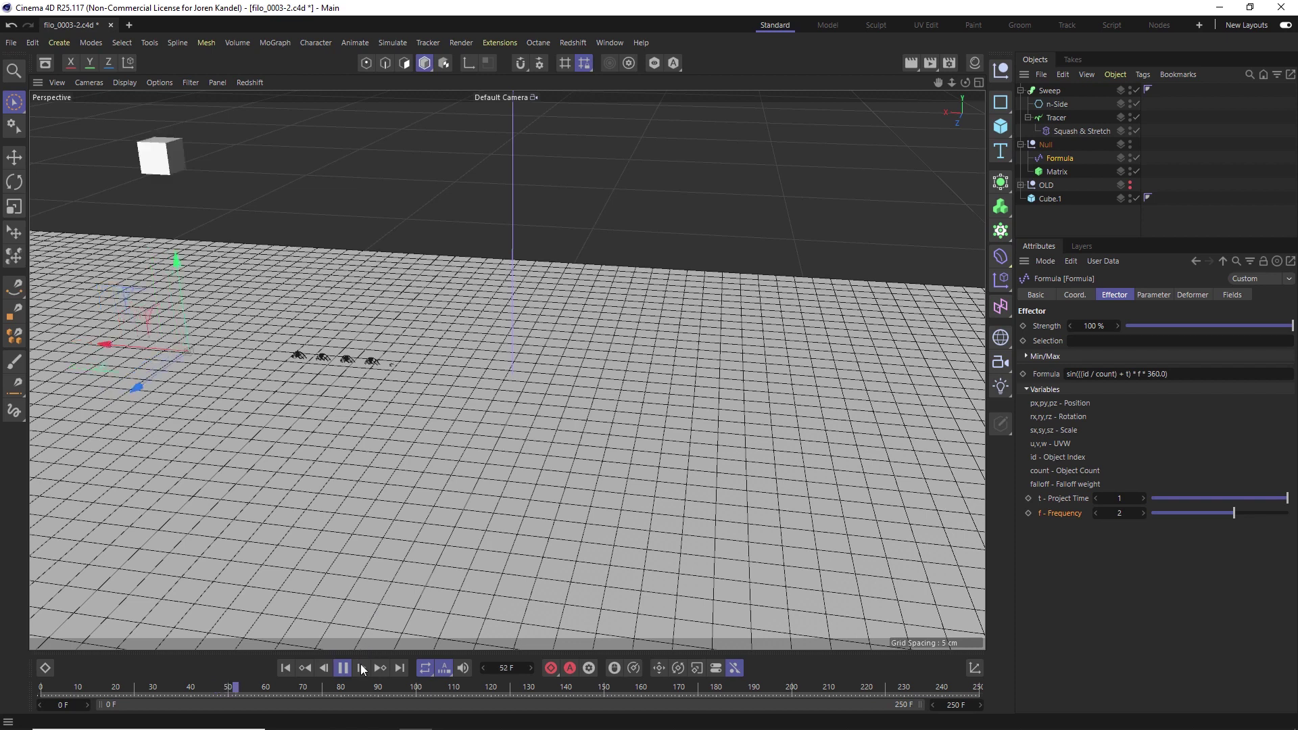
click(342, 668)
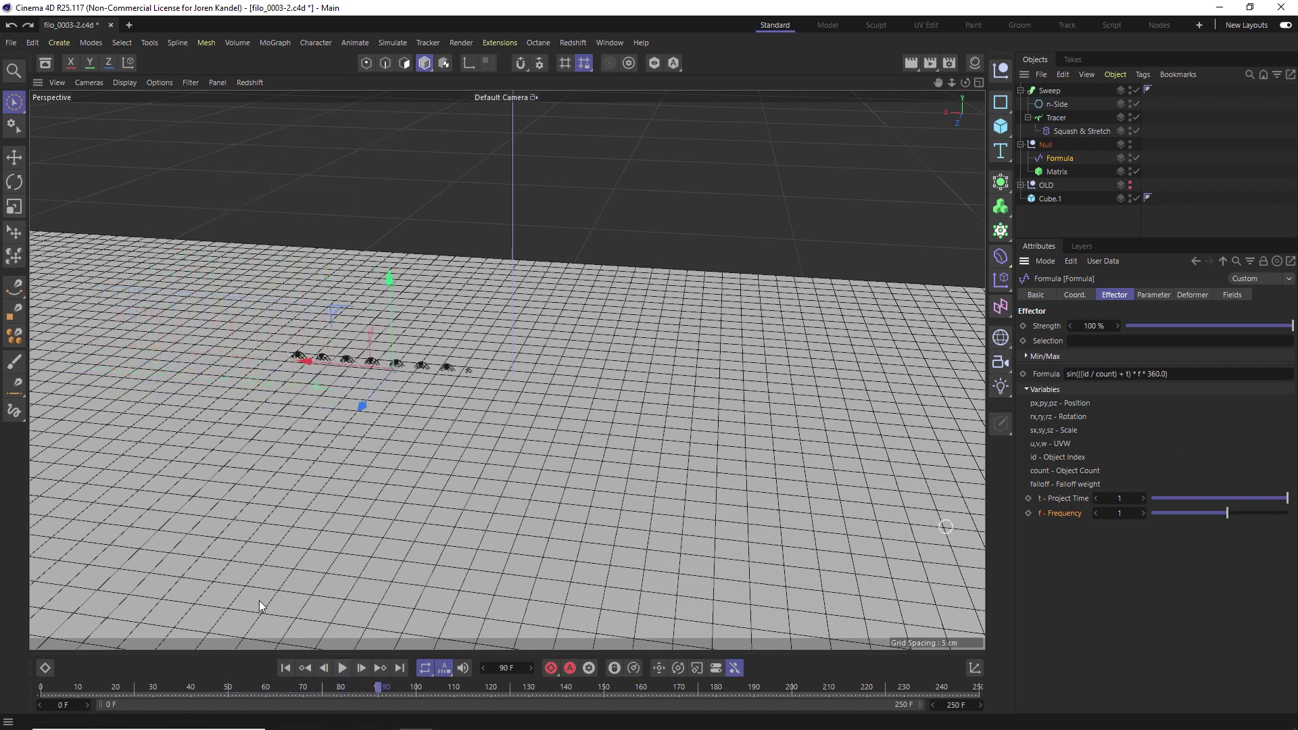
click(286, 668)
click(343, 668)
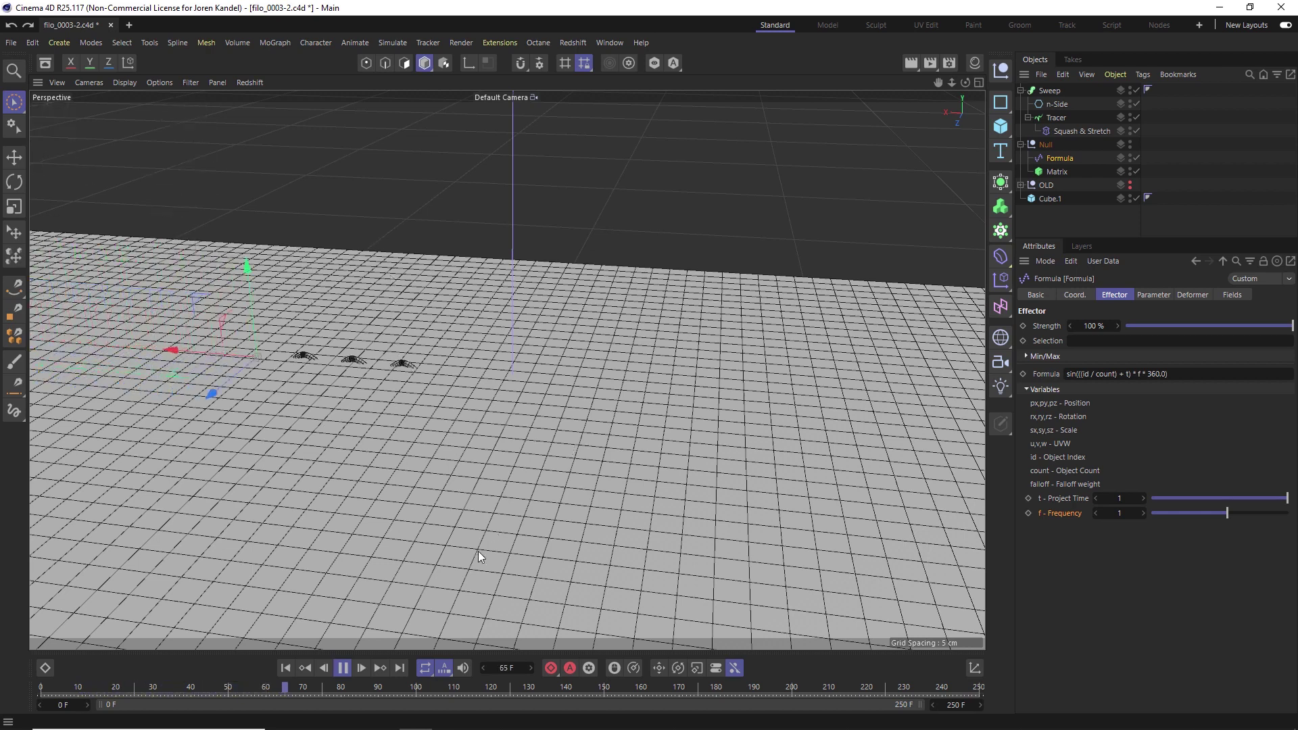
click(344, 668)
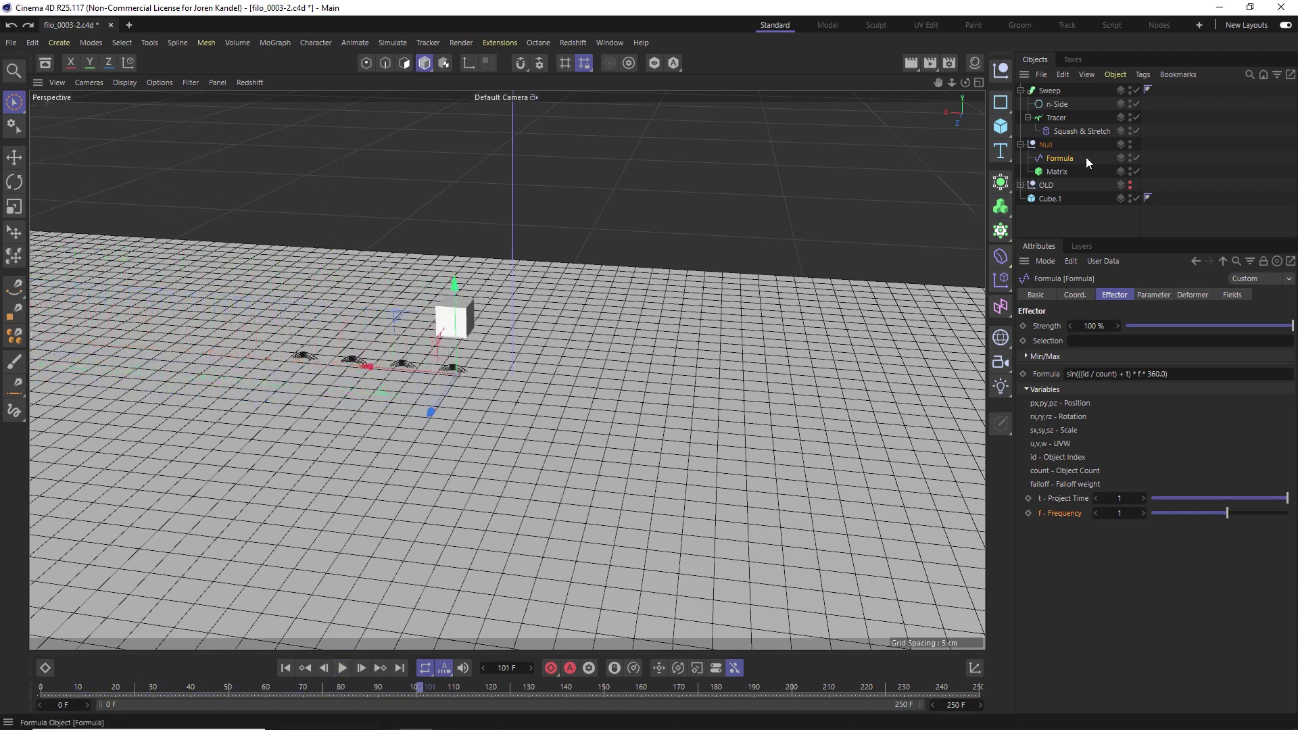
Add a Linear Field to the Squash & Stretch deformer and shorten it to about 0.5 cm
click(1073, 132)
click(1112, 295)
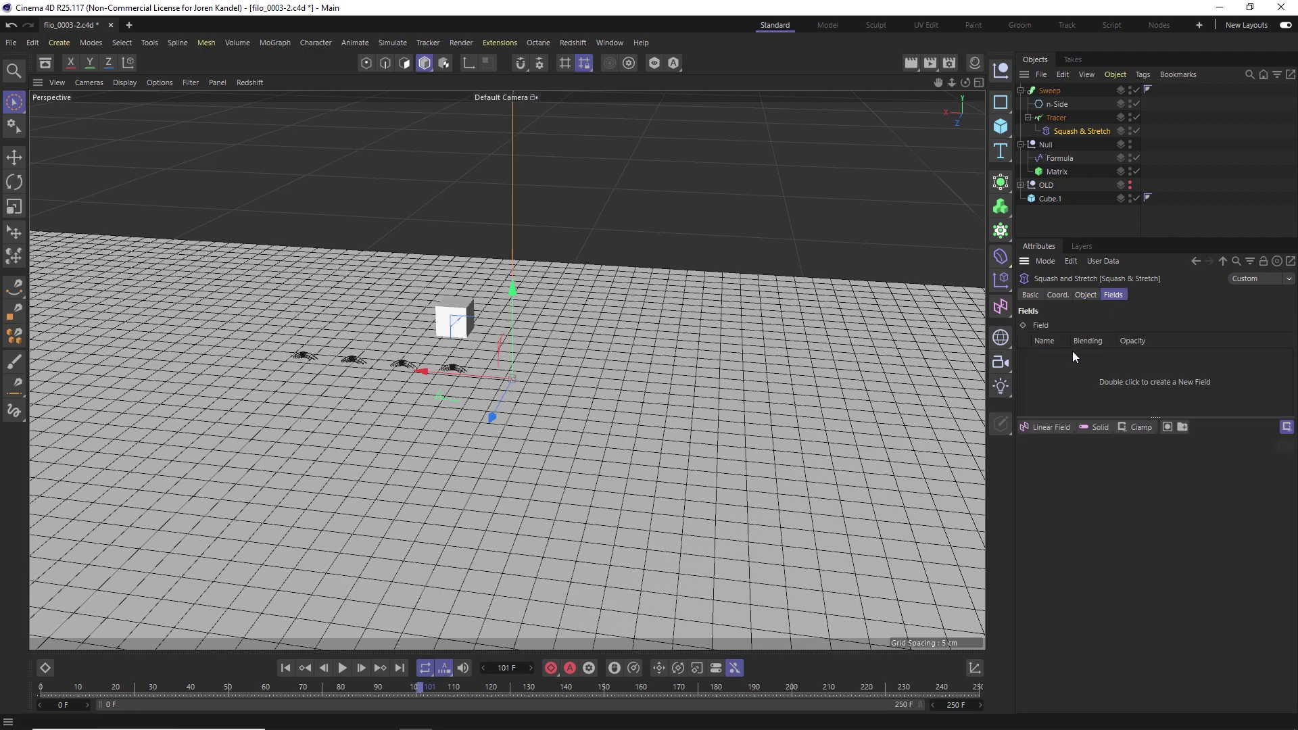
click(1053, 427)
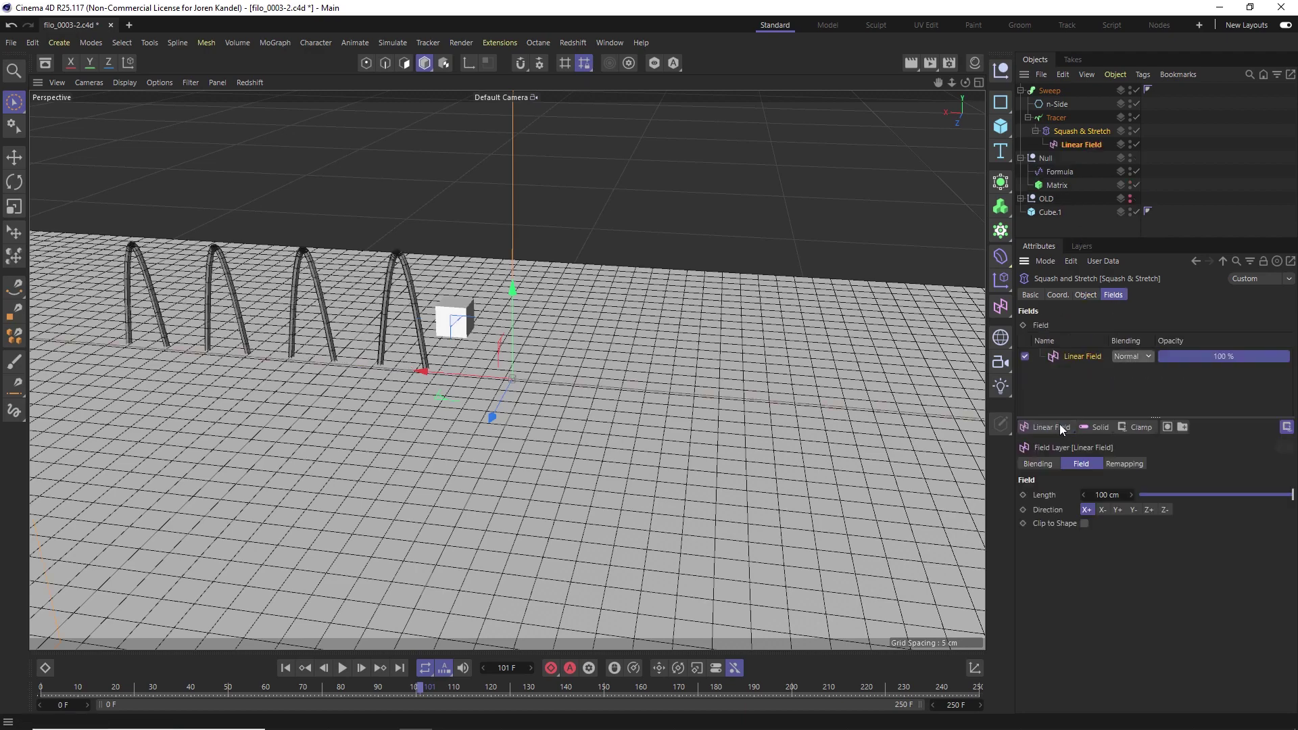
mouse_move(952, 81)
mouse_down()
mouse_move(913, 84)
mouse_move(946, 83)
mouse_up()
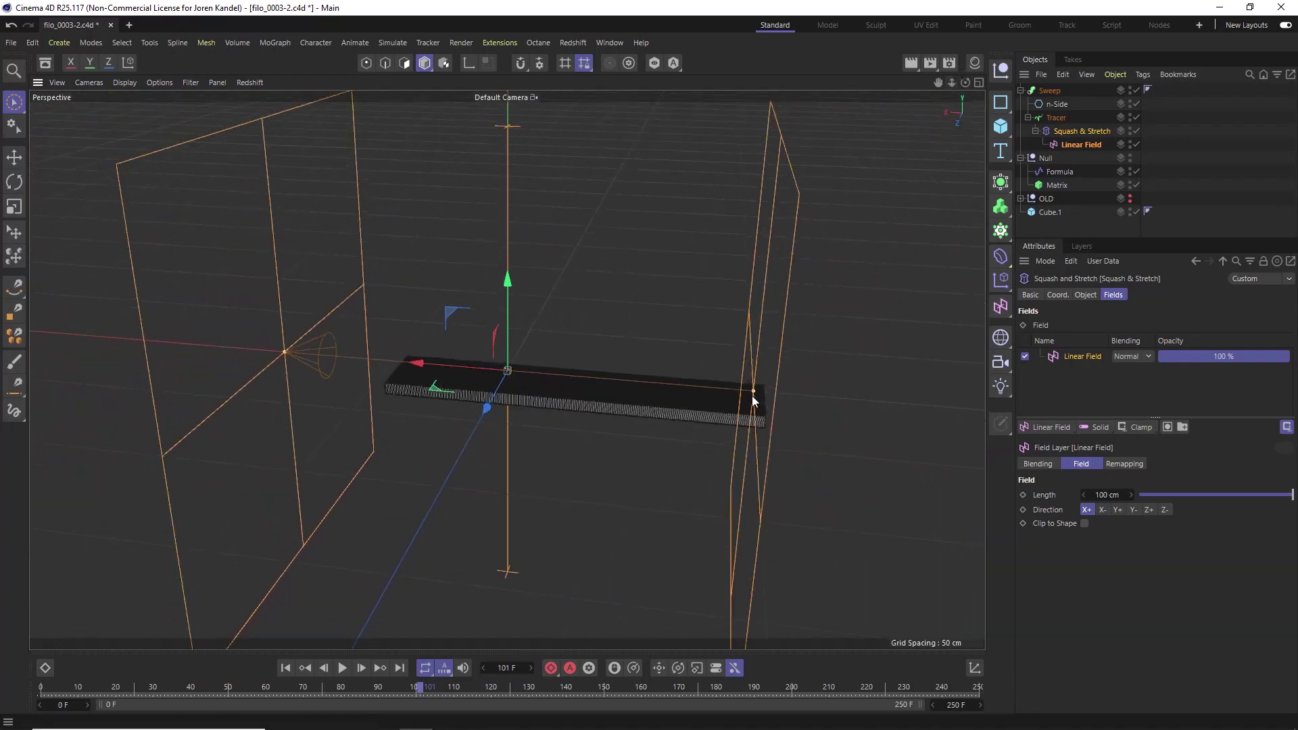
drag(753, 390, 506, 383)
mouse_move(952, 81)
mouse_down()
mouse_move(923, 83)
mouse_move(953, 82)
mouse_up()
drag(503, 373, 213, 388)
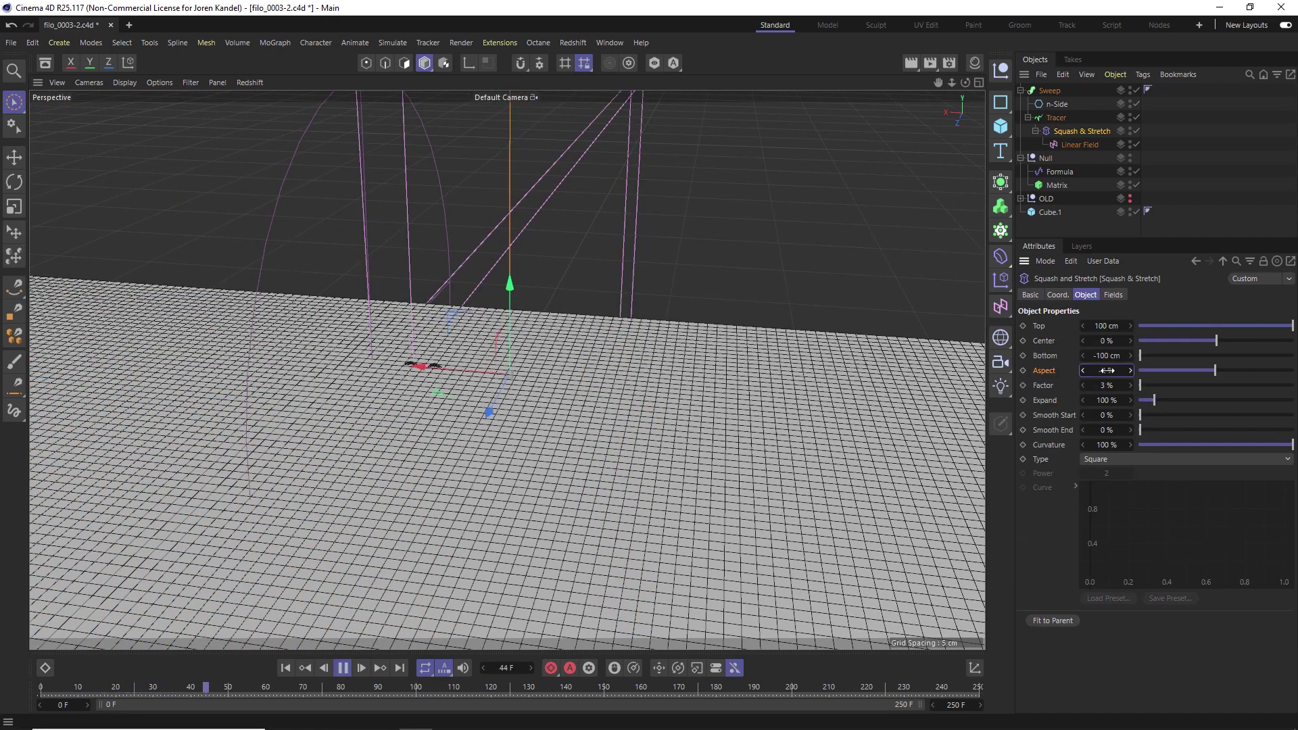
Set the Squash & Stretch Aspect to 0 % and move the linear field left along X
text(0)
key(Return)
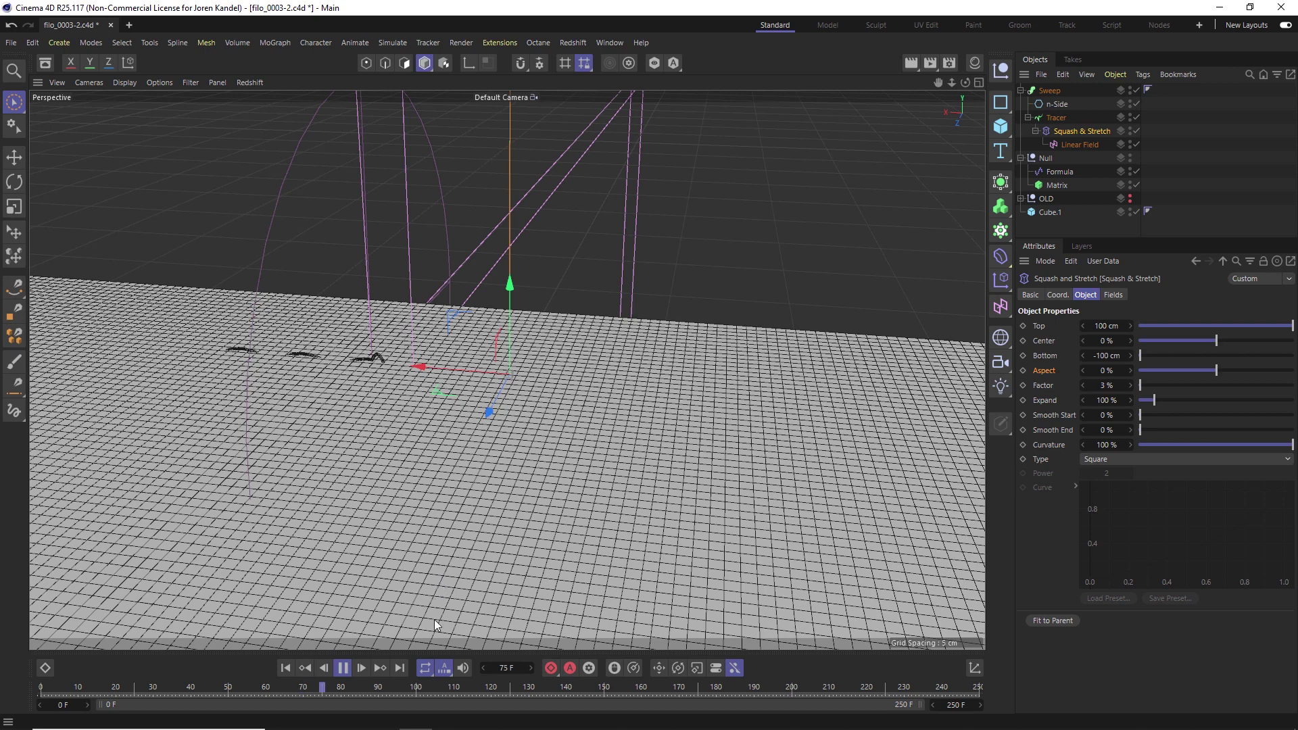
click(342, 670)
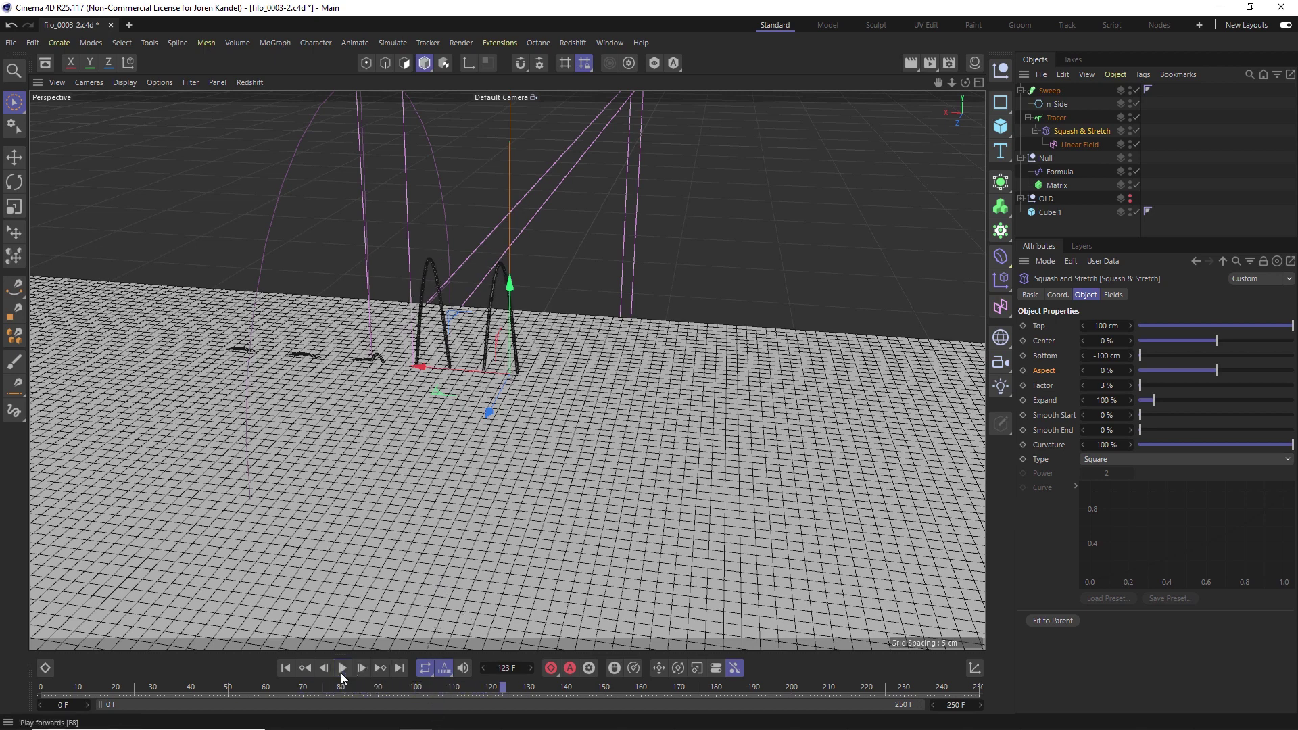
drag(424, 367, 275, 372)
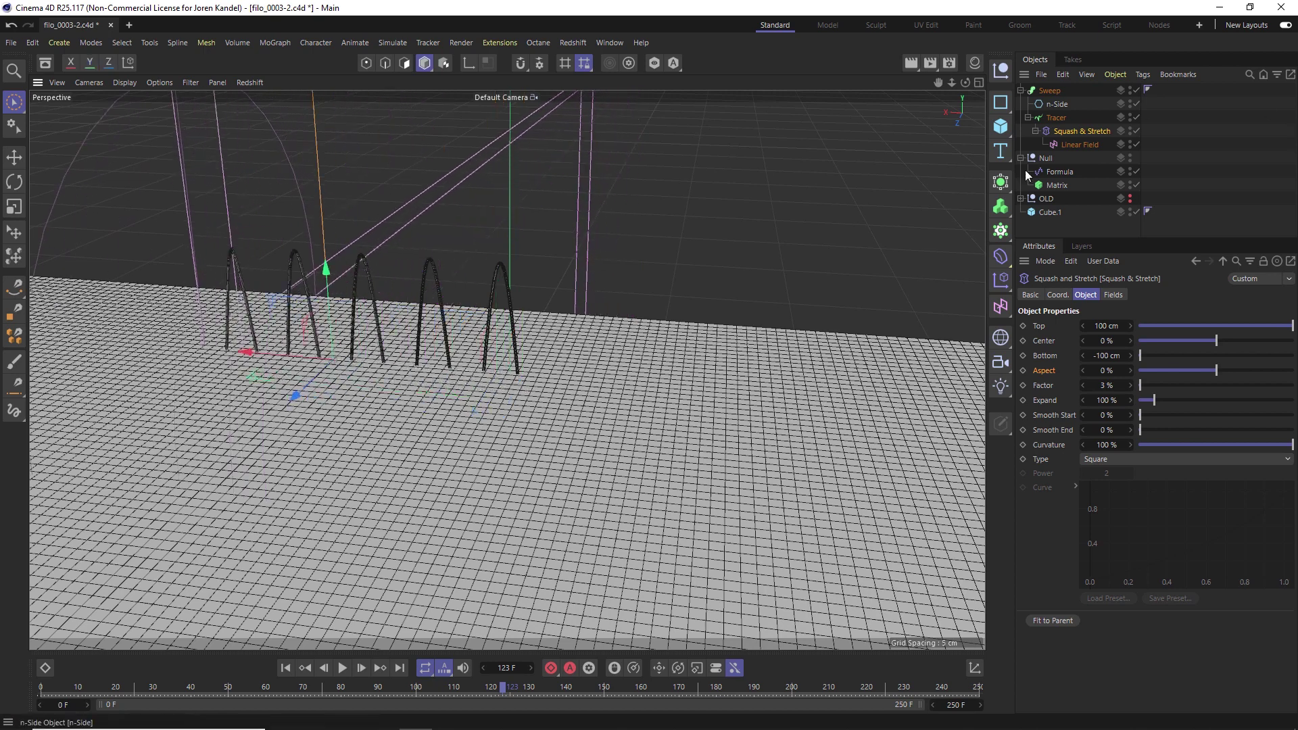
key(shift+f)
mouse_move(261, 350)
mouse_down()
mouse_move(189, 348)
mouse_move(272, 345)
mouse_up()
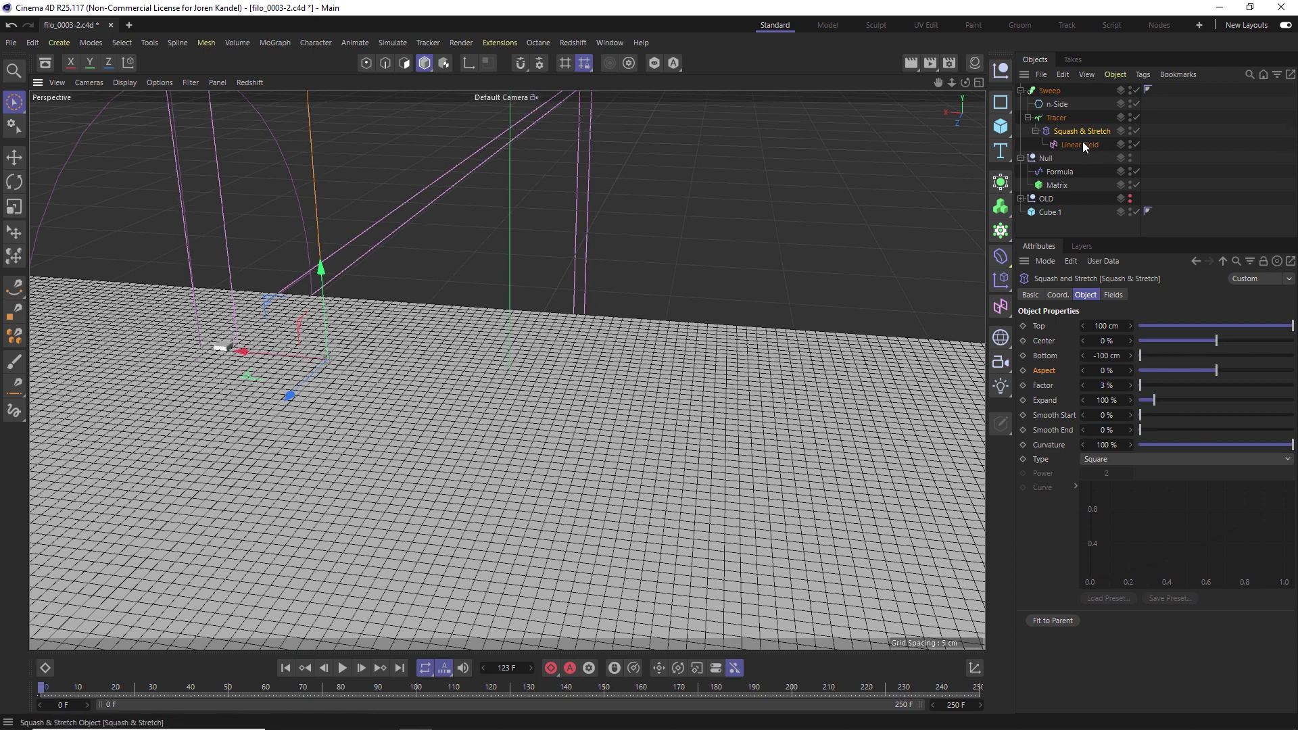
Parent the Linear Field under the Matrix and preview playback to frame 199 showing eight staggered arches
drag(1101, 168, 1058, 187)
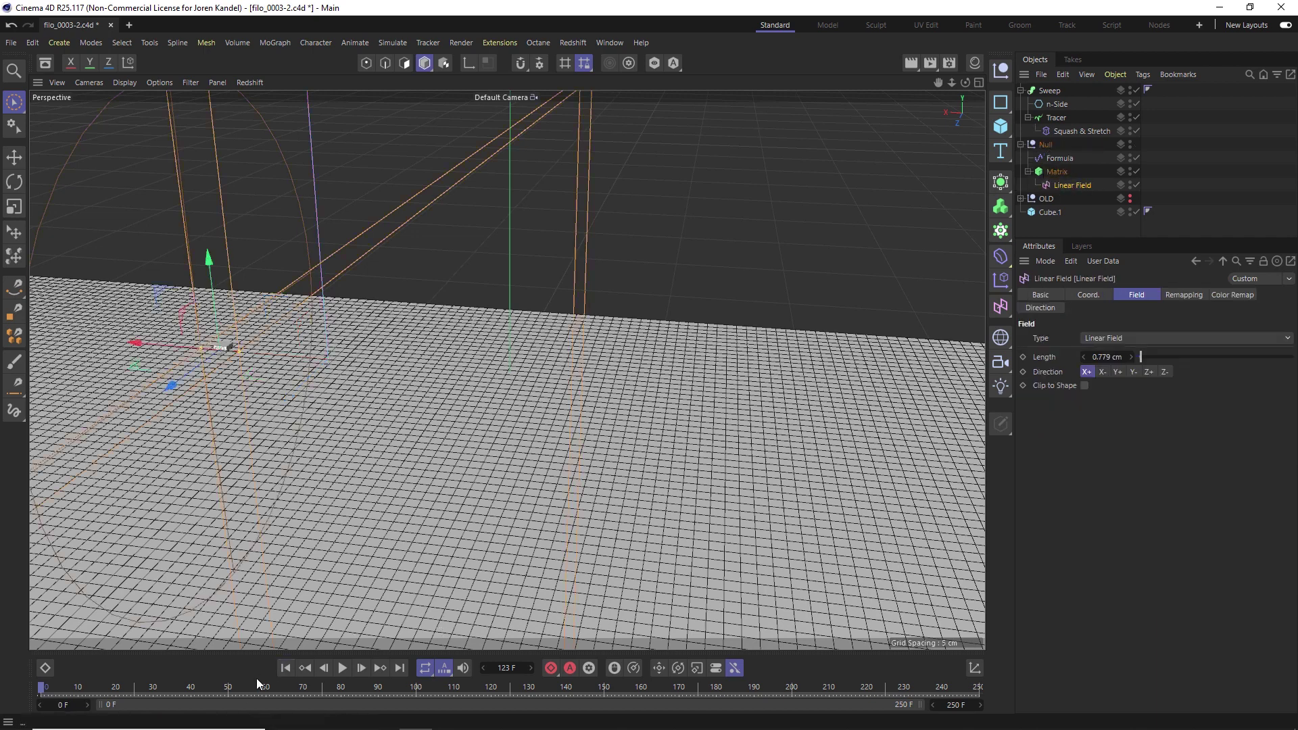
click(291, 670)
click(1082, 131)
key(F8)
click(285, 668)
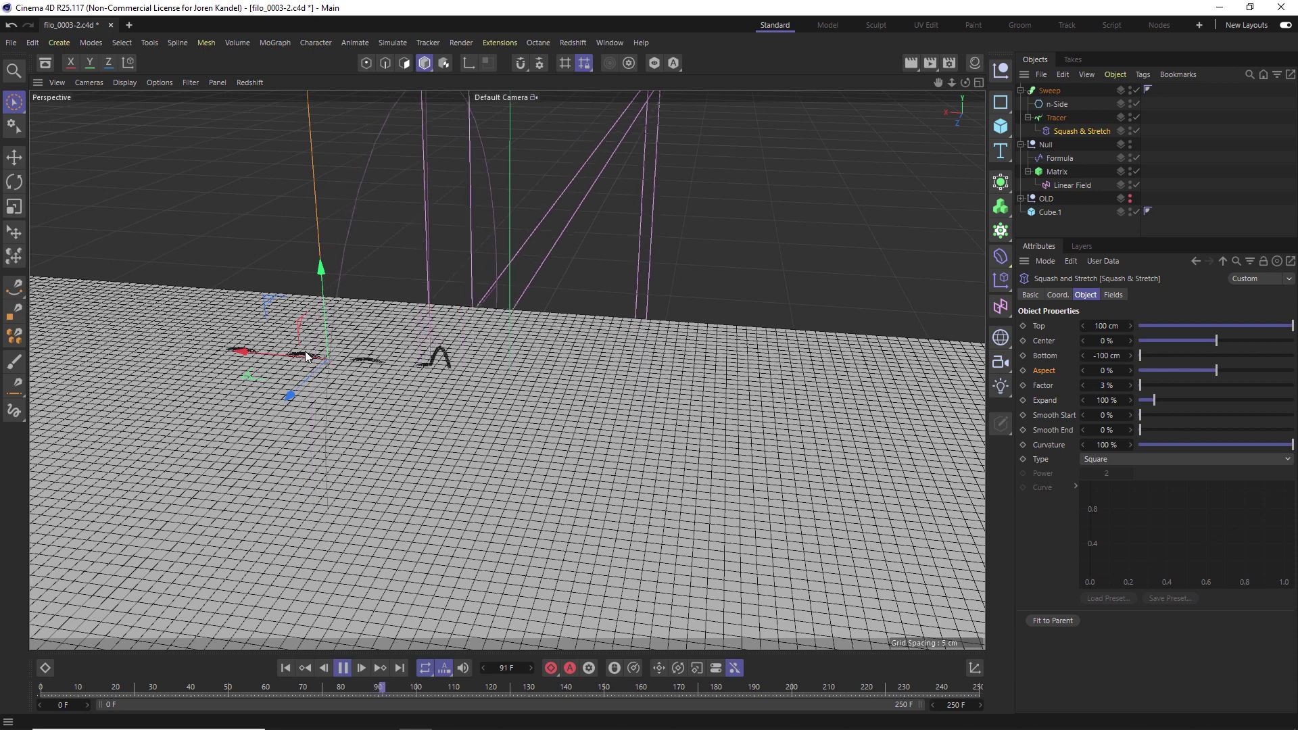
click(1055, 157)
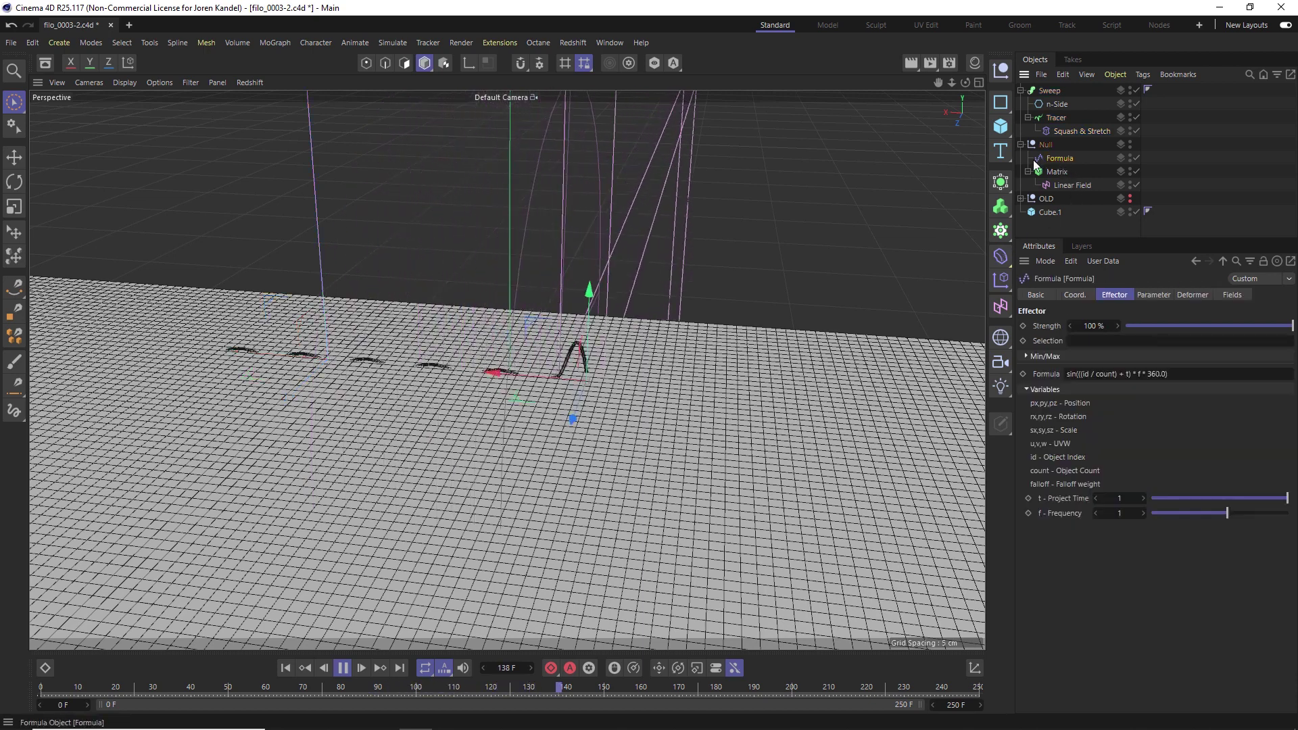
click(1080, 130)
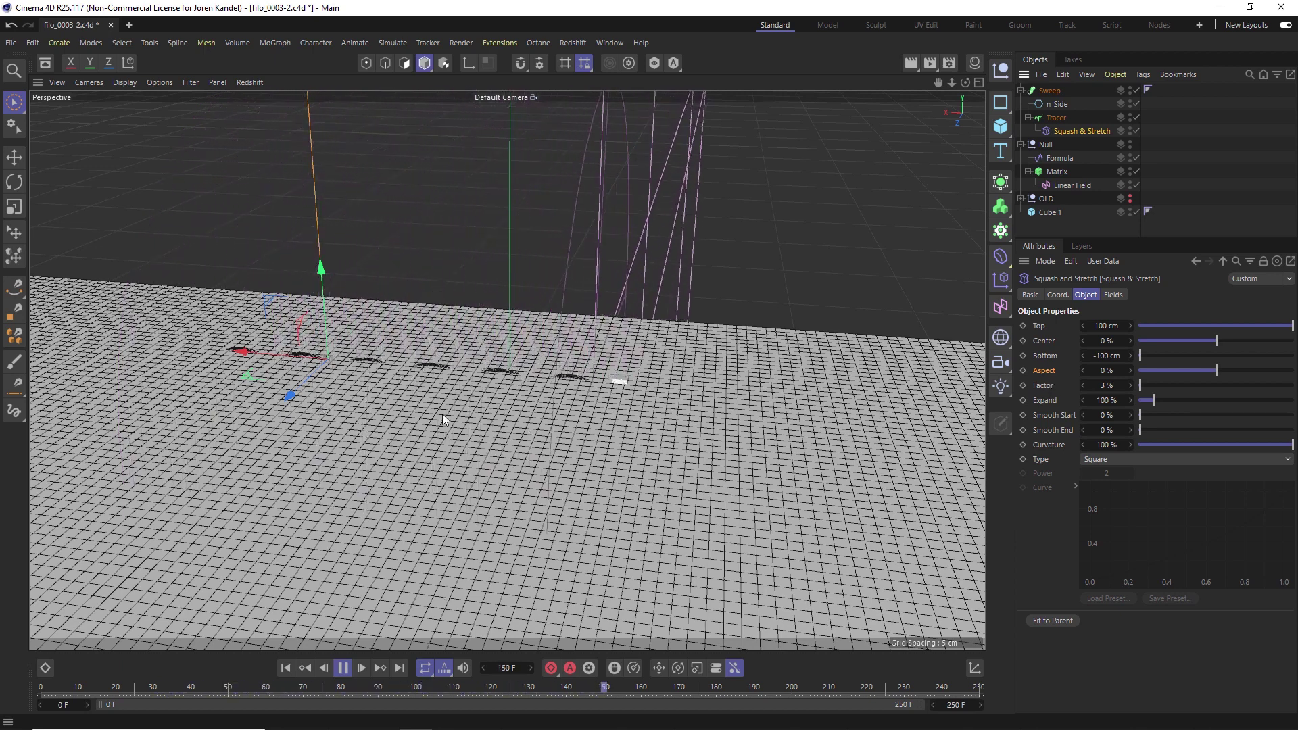
click(342, 667)
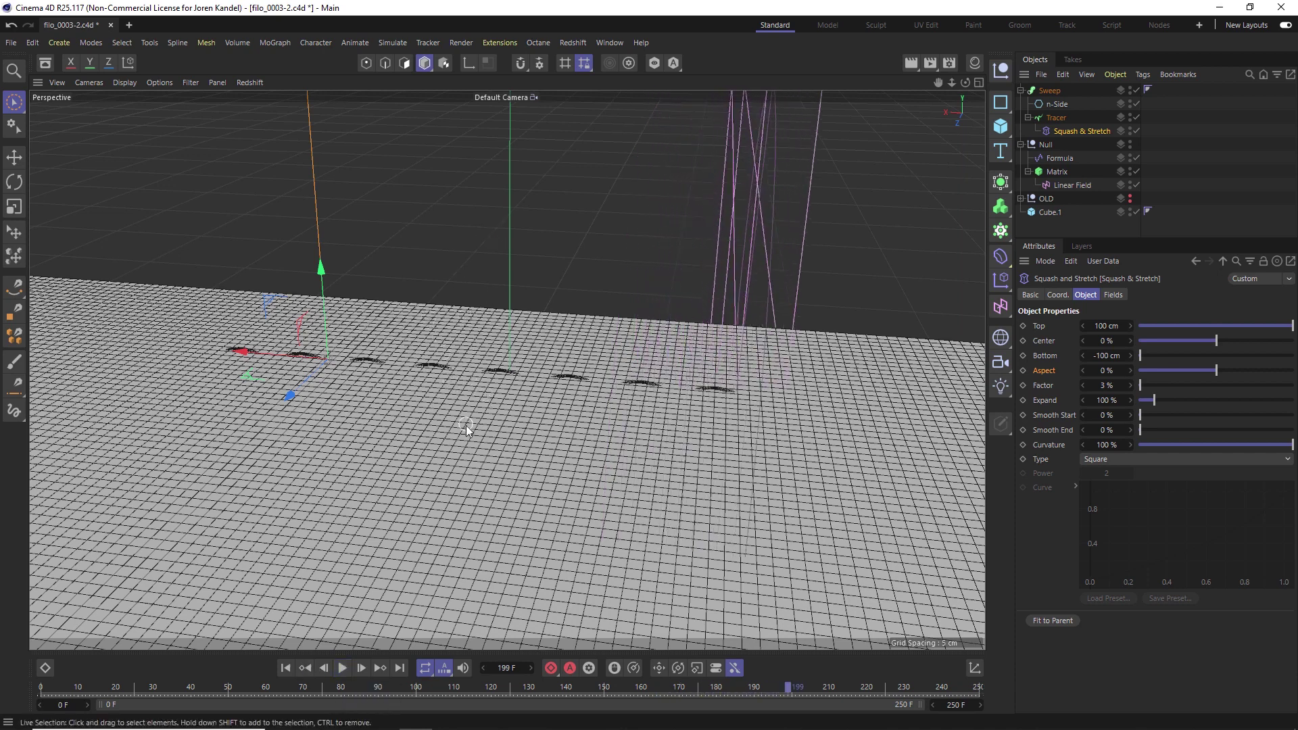
click(1051, 211)
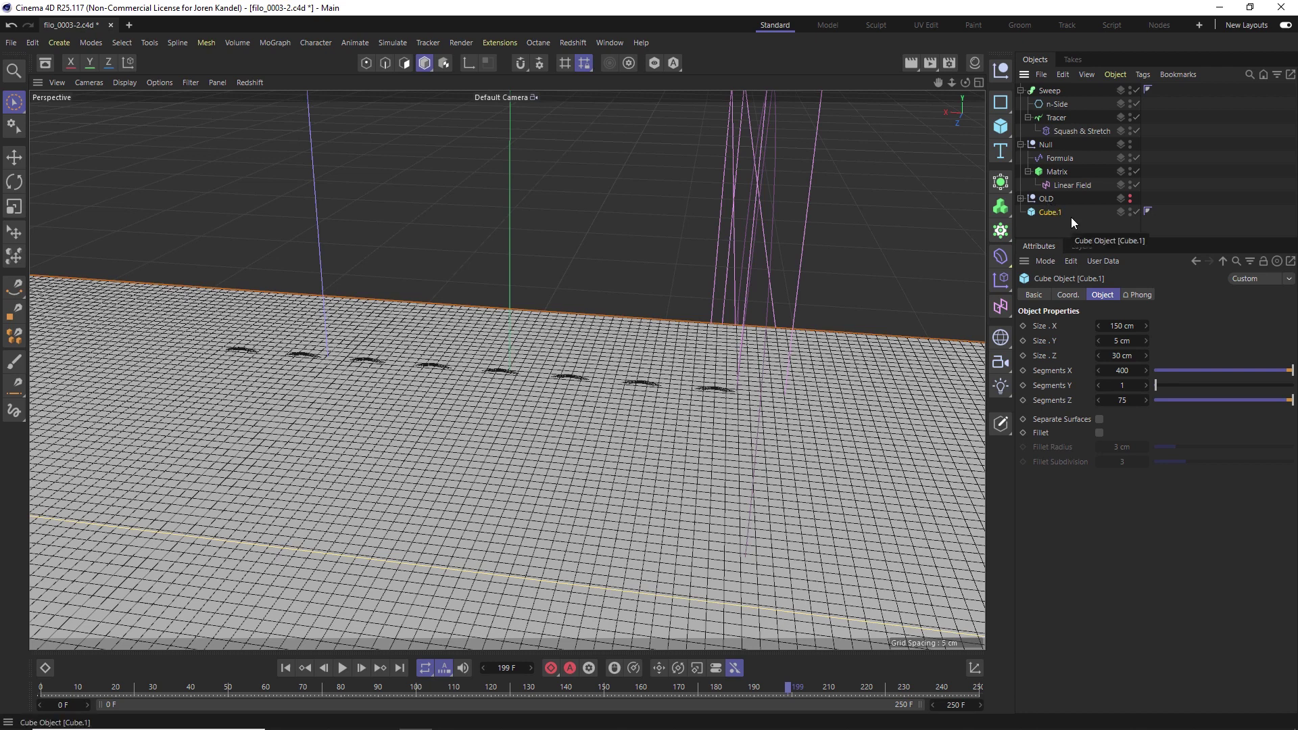
Add a Collision deformer under Cube.1 with the Sweep as its collider object
key(shift+c)
text(colli)
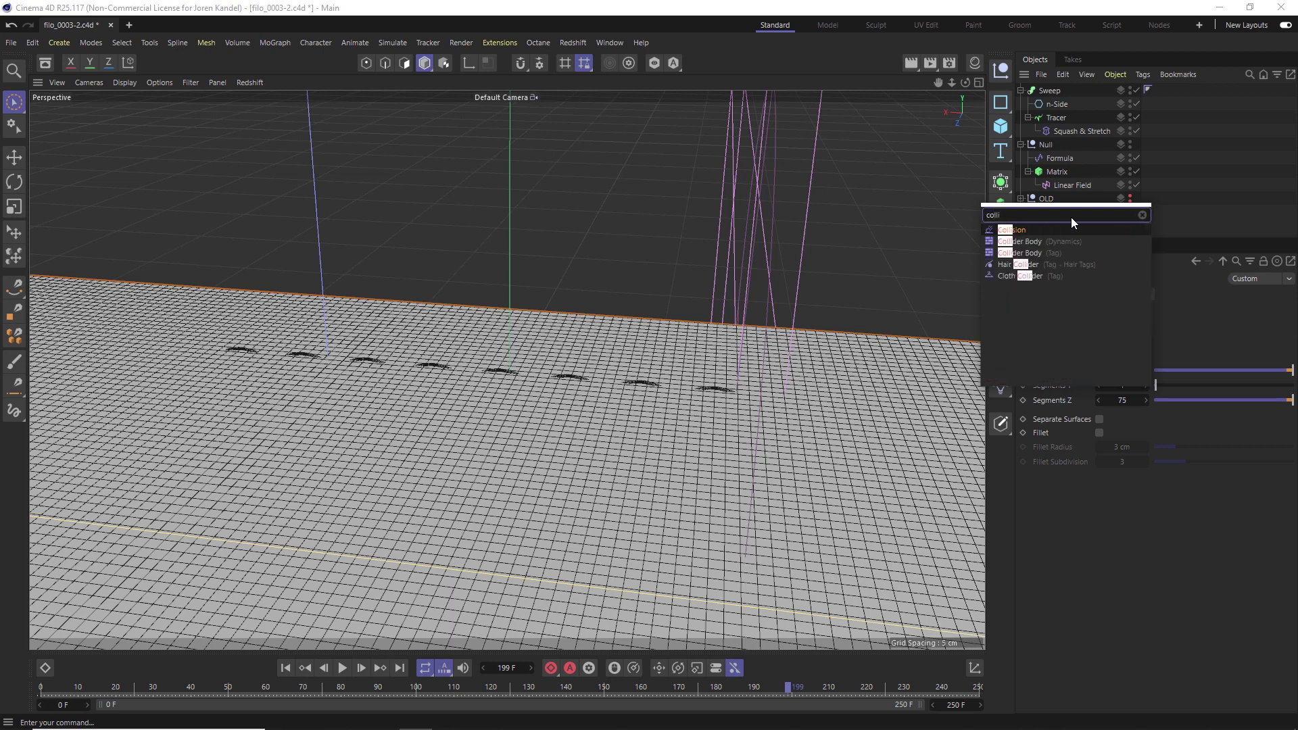
text(s)
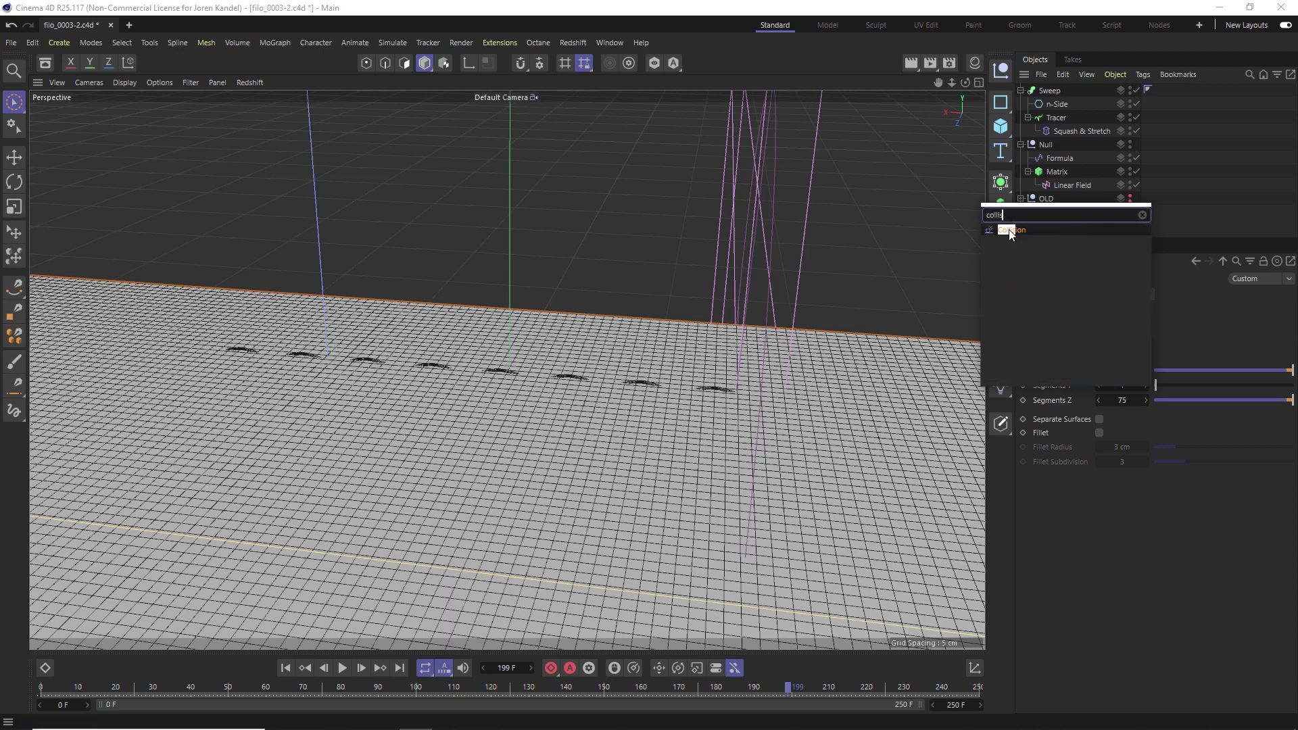
click(1011, 230)
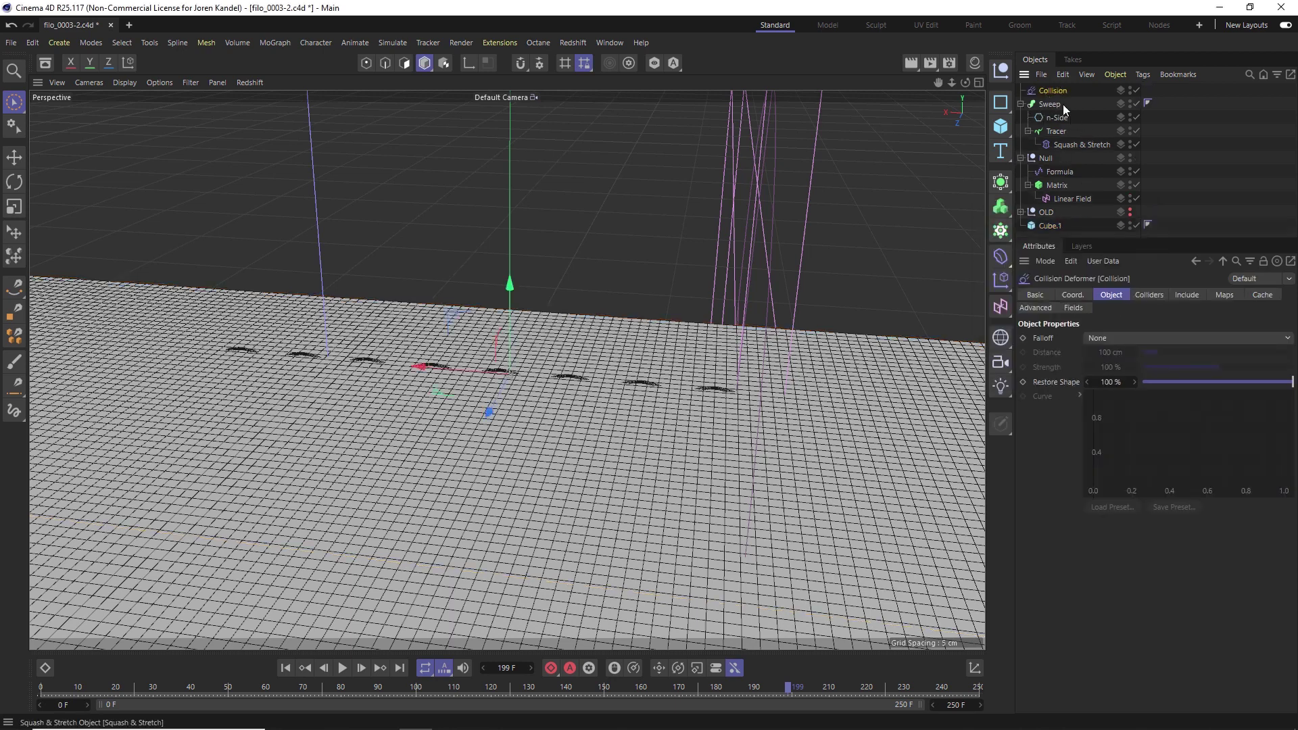
drag(1049, 222, 1051, 225)
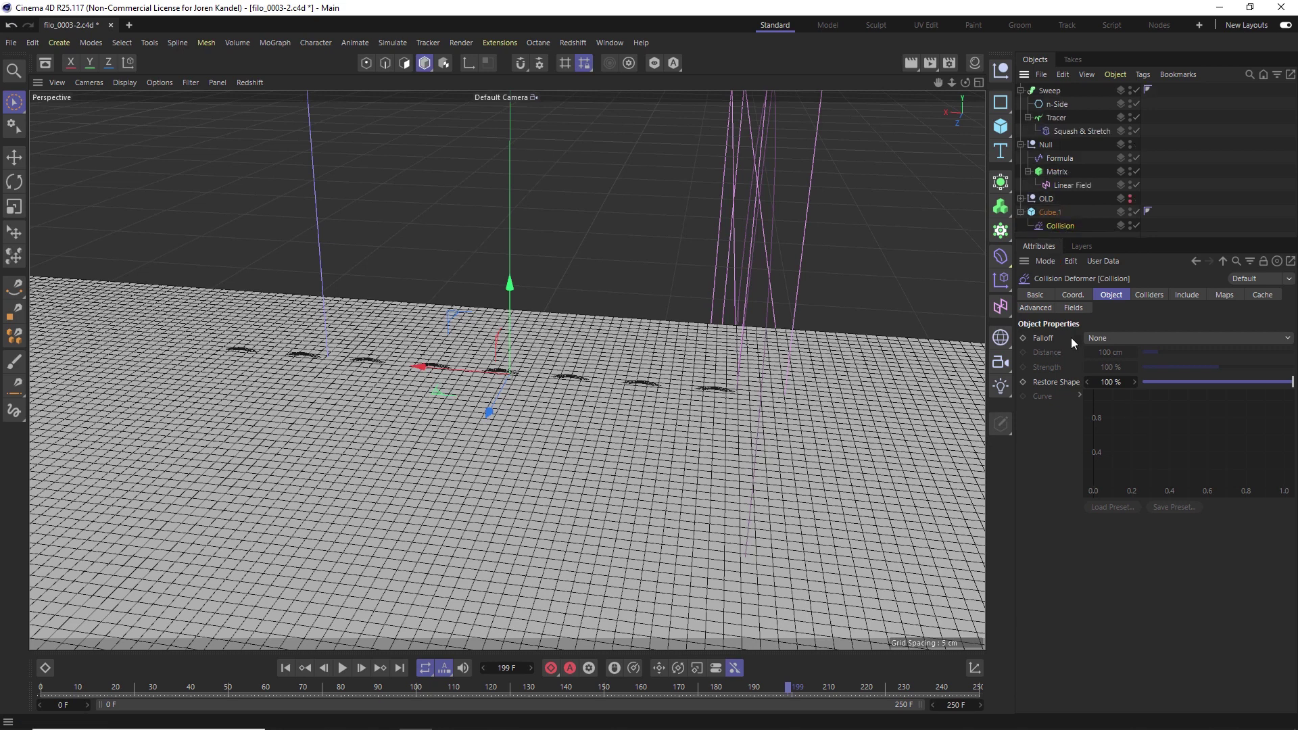
click(1148, 296)
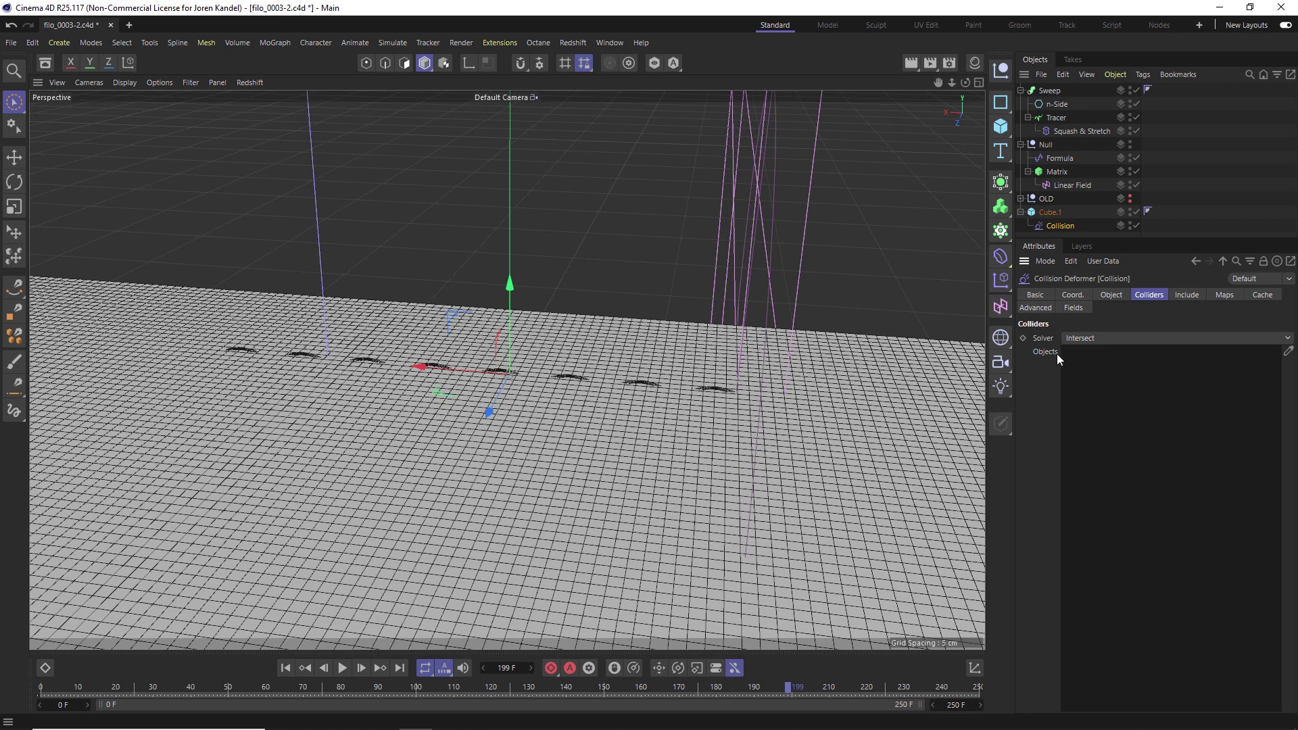
drag(1128, 425, 1130, 426)
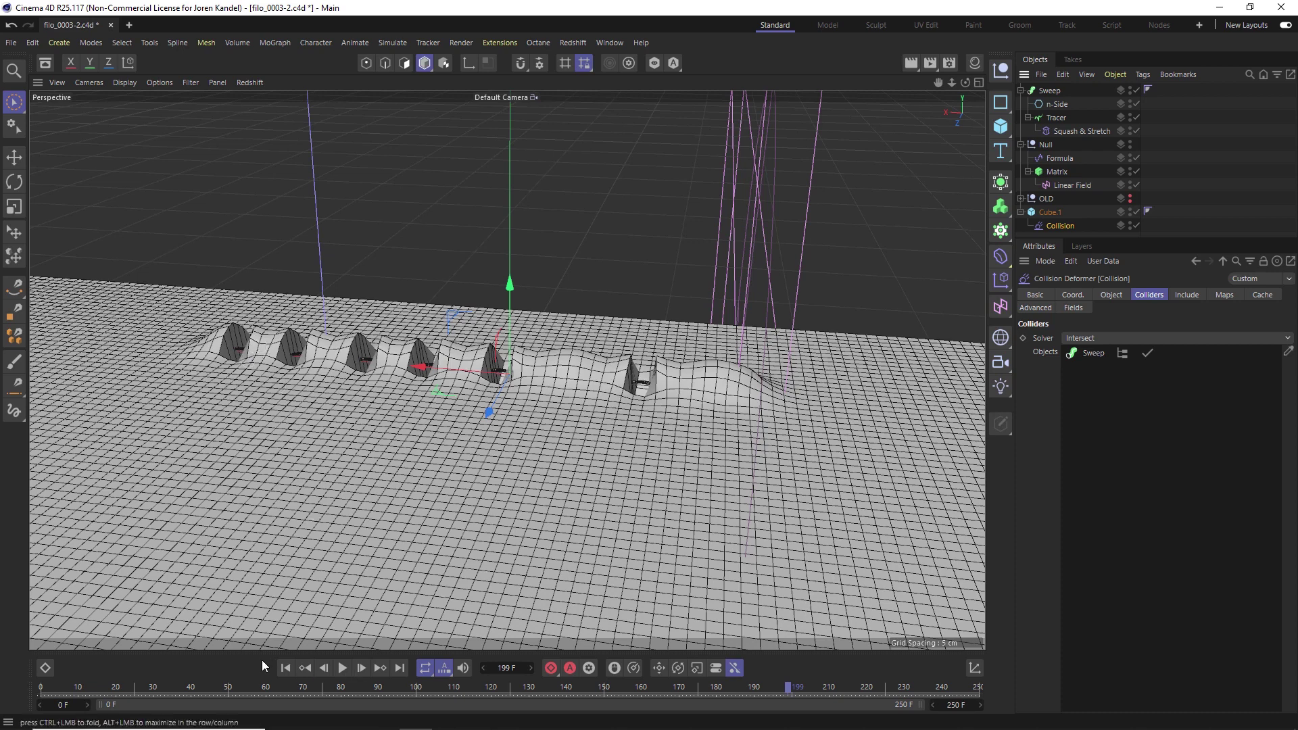
click(285, 668)
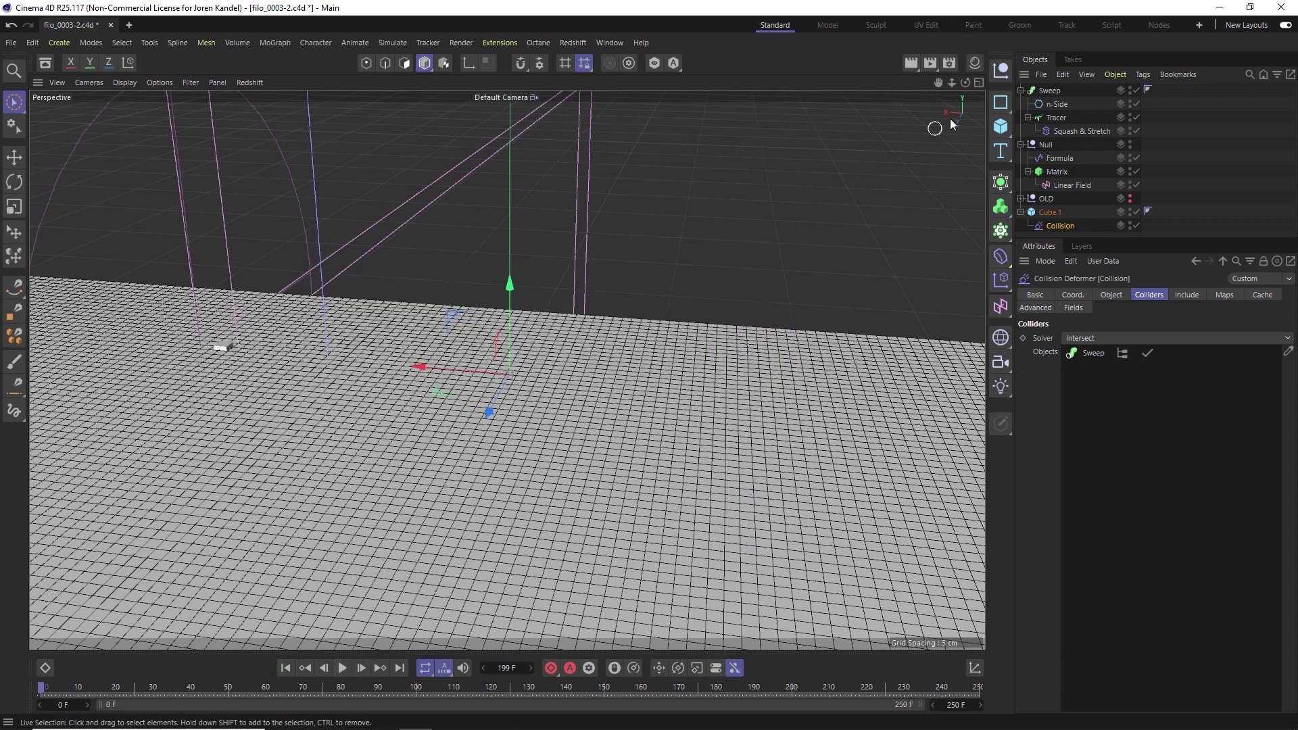
Set the Collision advanced values: Size 0.3 cm, Steps 8, Relax 16, Stiffness 50 %, Struct 10 %
click(1186, 296)
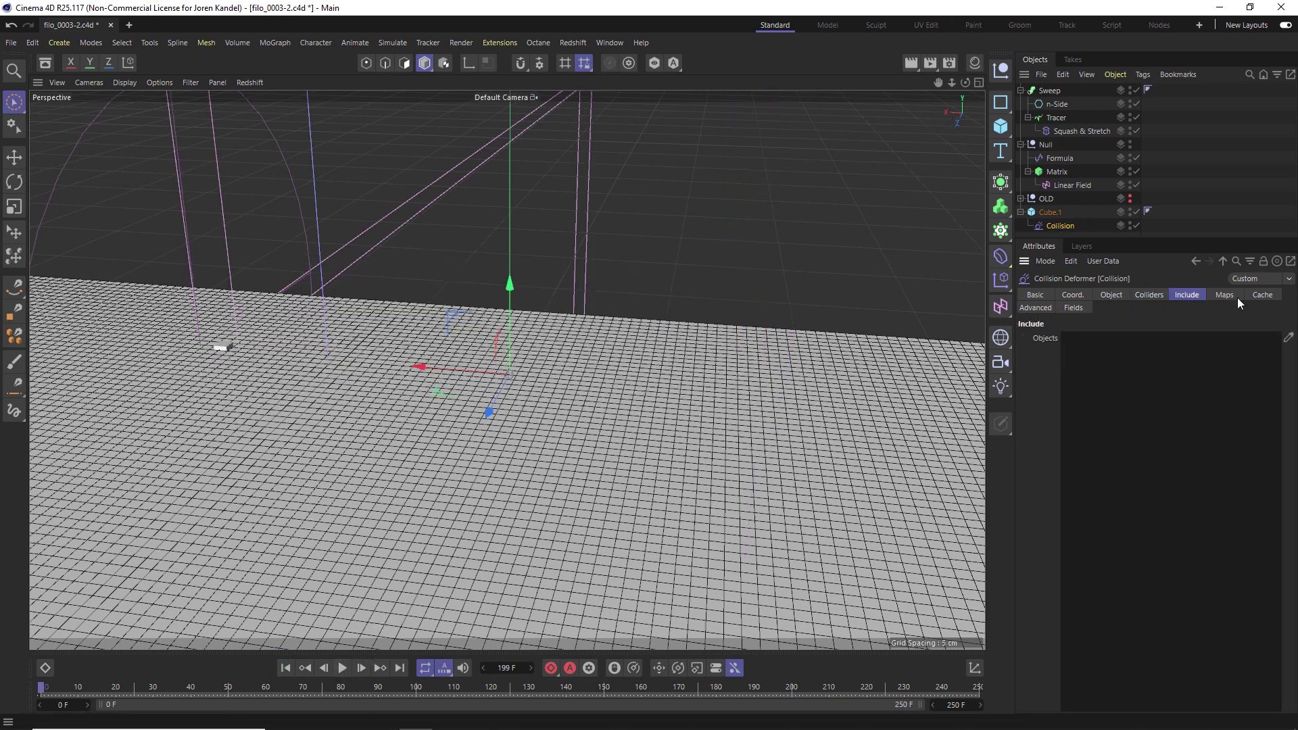
click(1036, 308)
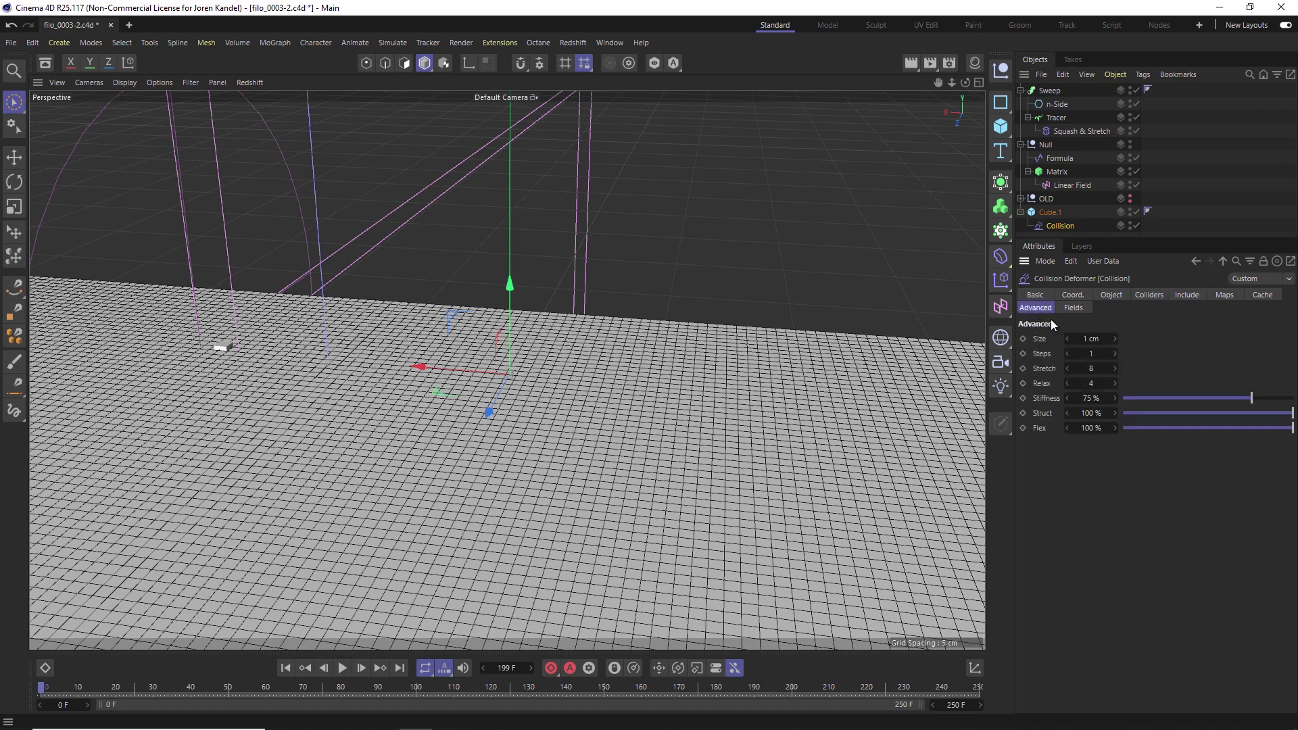
text(0.3)
key(Return)
click(1089, 354)
text(8)
key(Return)
key(Tab)
key(Tab)
click(1090, 412)
text(10)
key(Tab)
text(10)
key(Return)
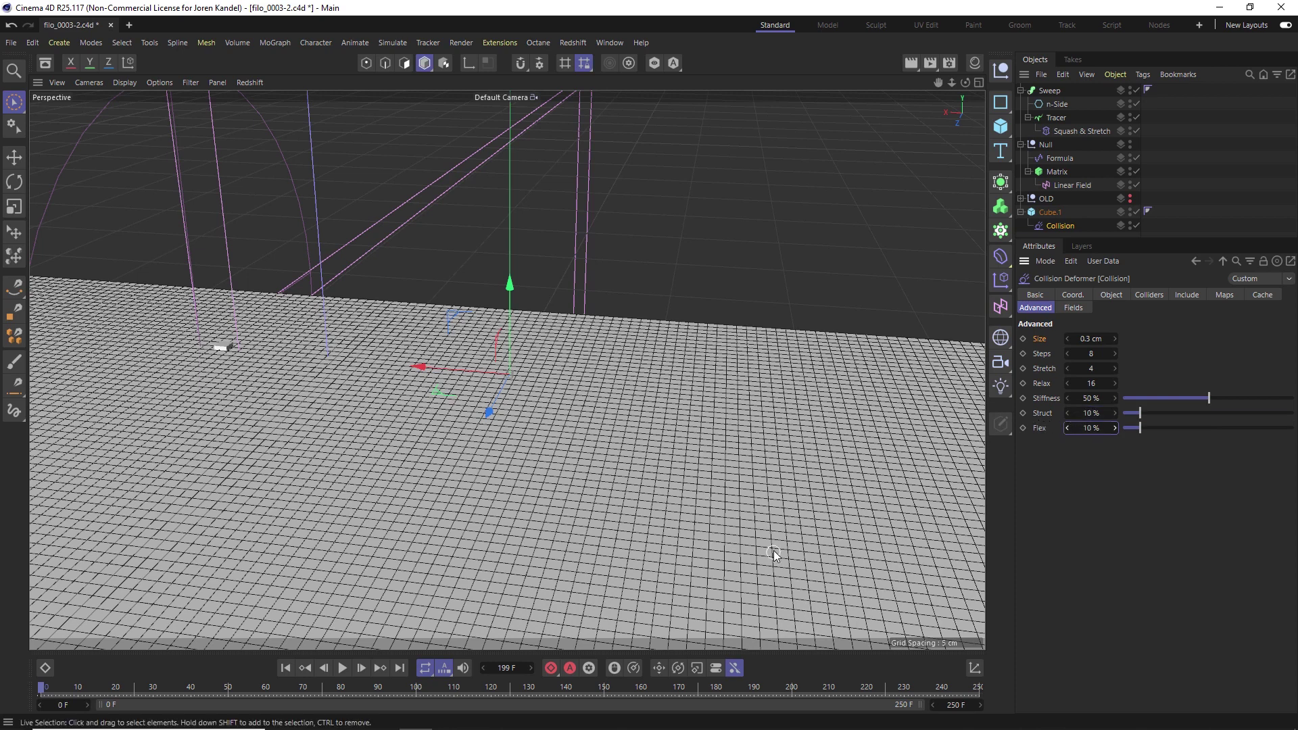
Replay the animation from the start, pausing at frame 37 to check the dents
click(285, 667)
click(343, 668)
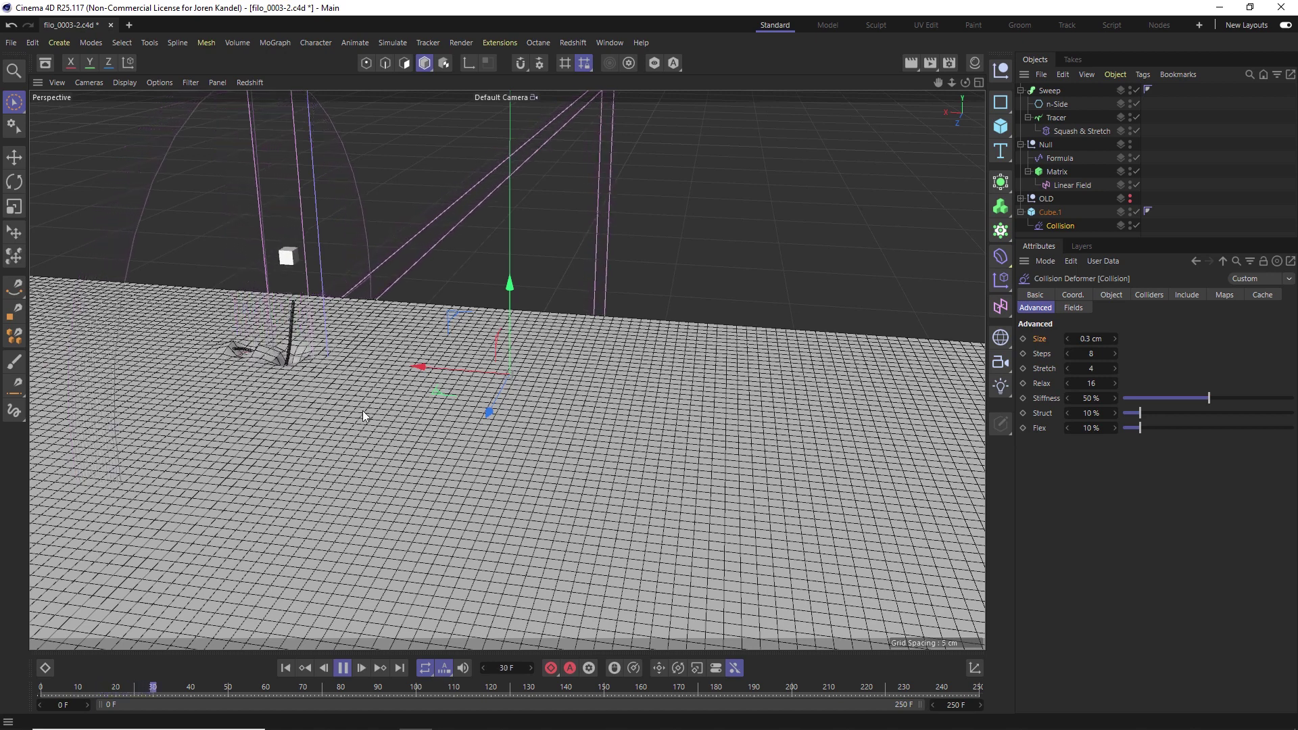
click(342, 667)
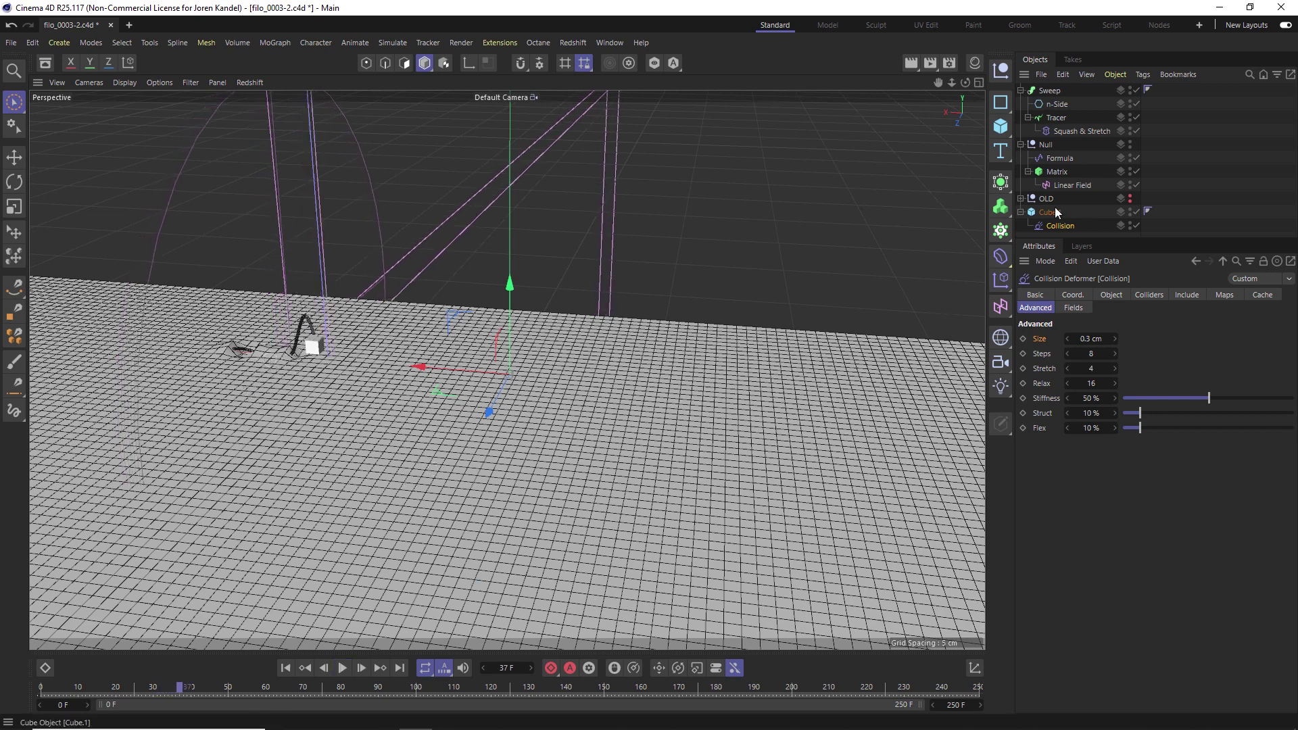
Add a Smoothing deformer via Commander, place it under Cube.1, and initialize it
key(shift+c)
text(smooth)
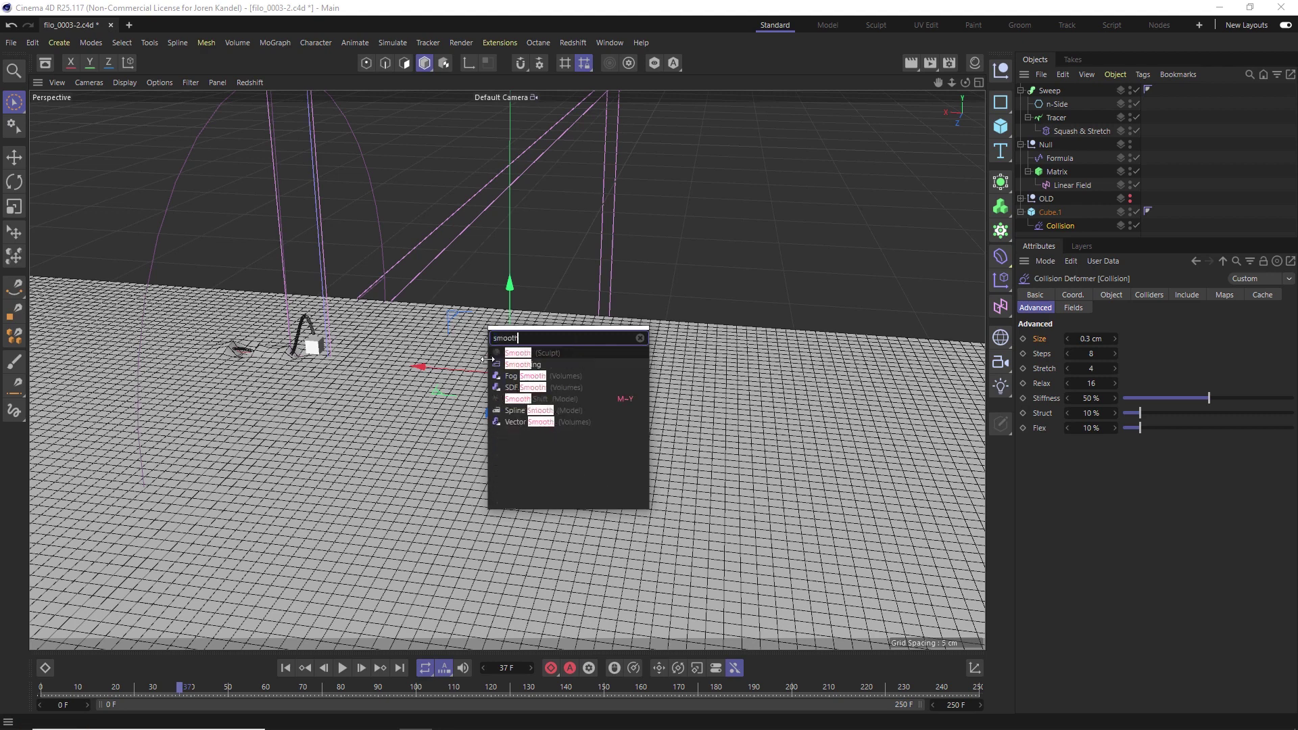
click(517, 365)
drag(1051, 90, 1065, 352)
click(1053, 438)
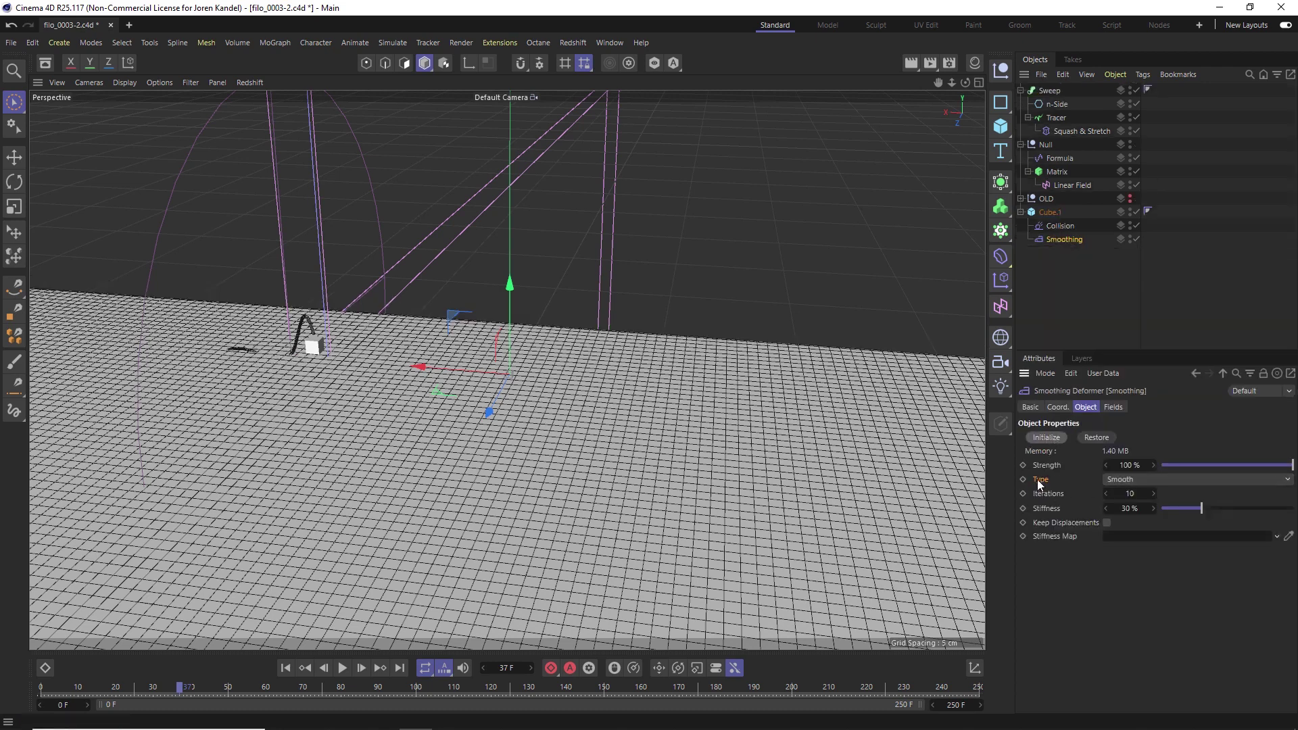
Set the Smoothing type to Relax with 20 Iterations and 10 % Stiffness
click(1127, 481)
click(1126, 493)
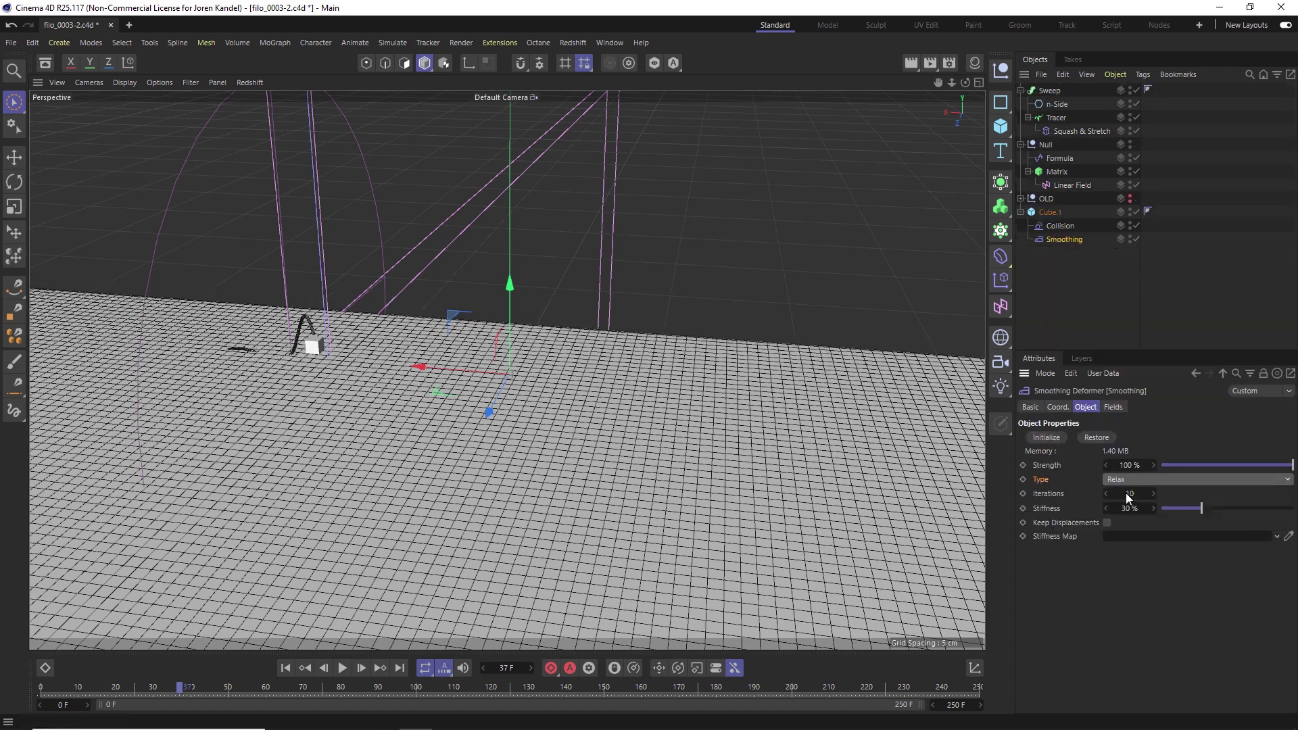
double_click(1128, 494)
text(20)
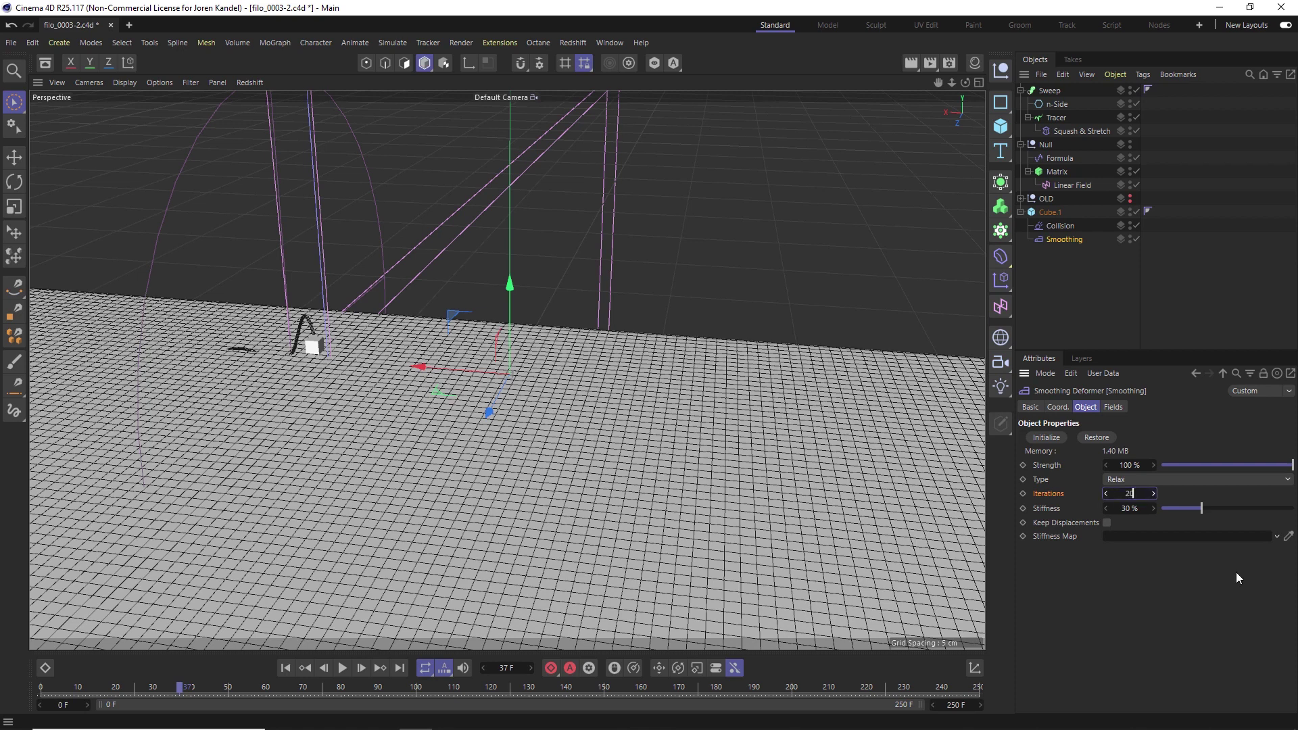
key(Tab)
text(10)
key(Return)
Reinitialize the Smoothing deformer at frame 0 and play the animation
click(285, 667)
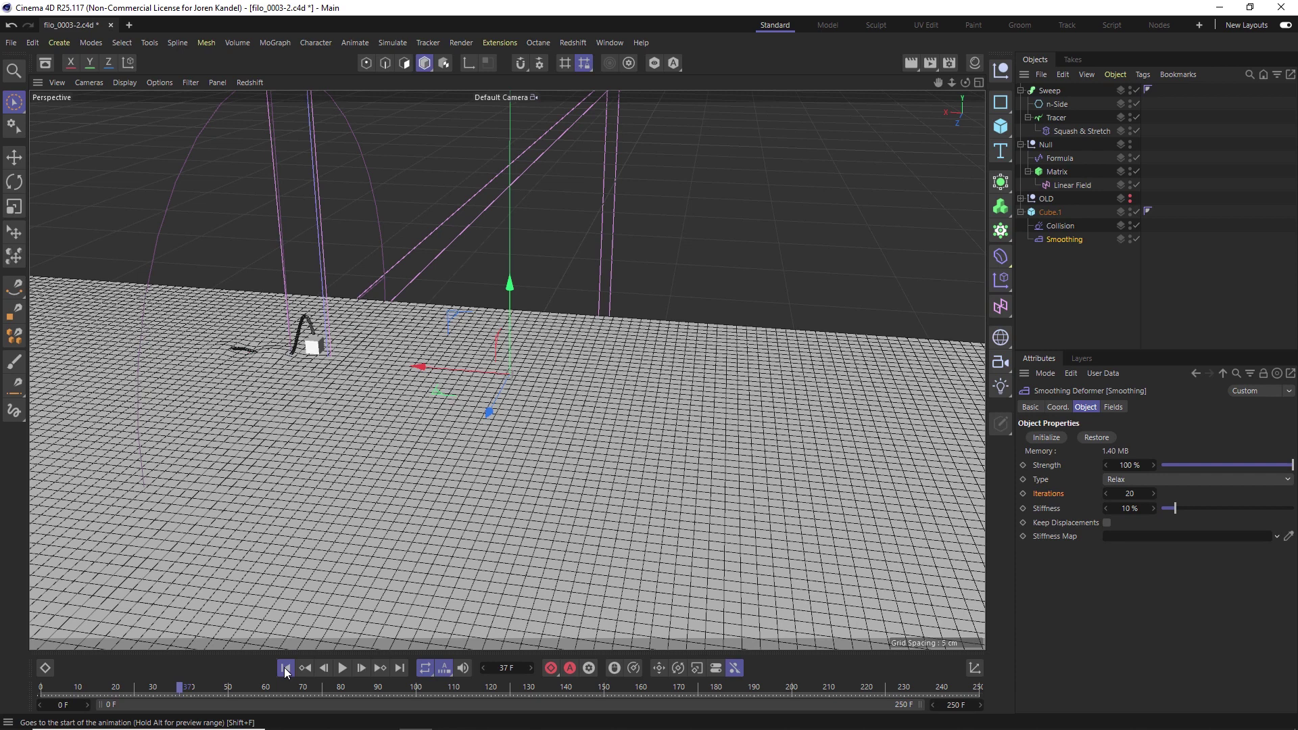
click(343, 668)
click(1081, 436)
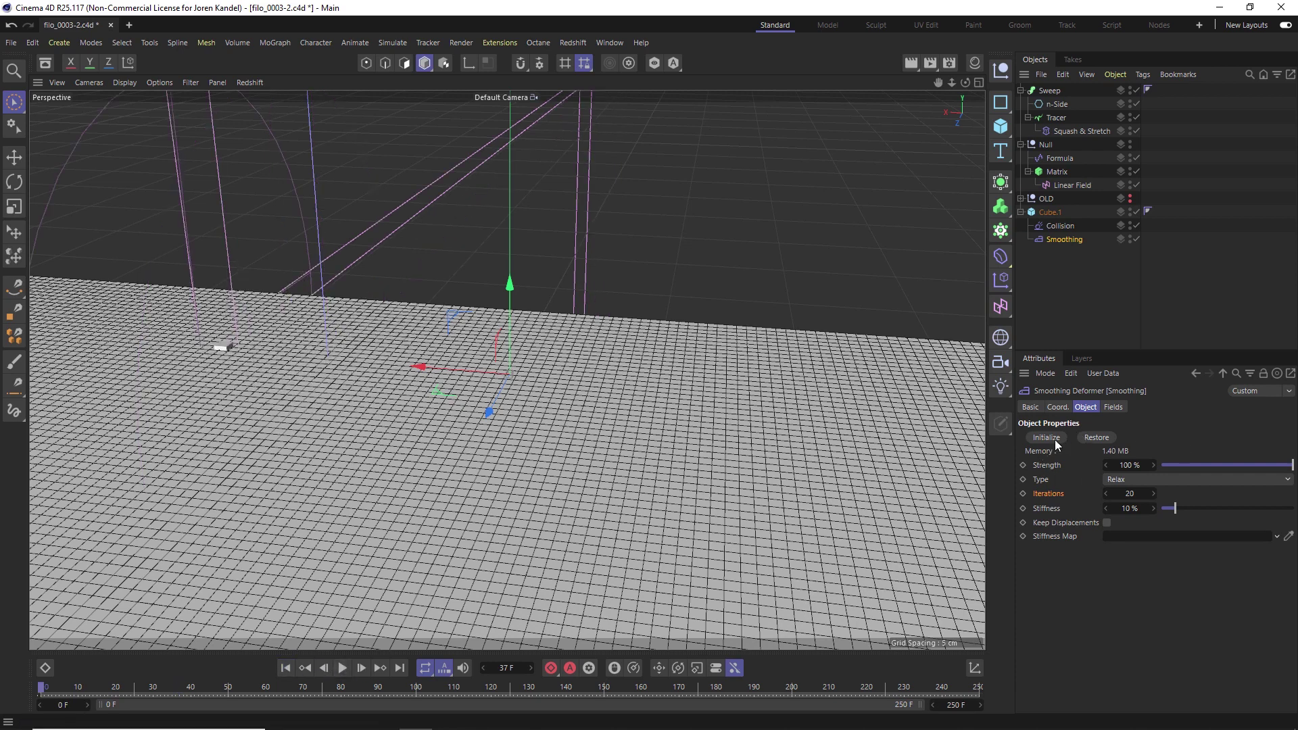
click(343, 668)
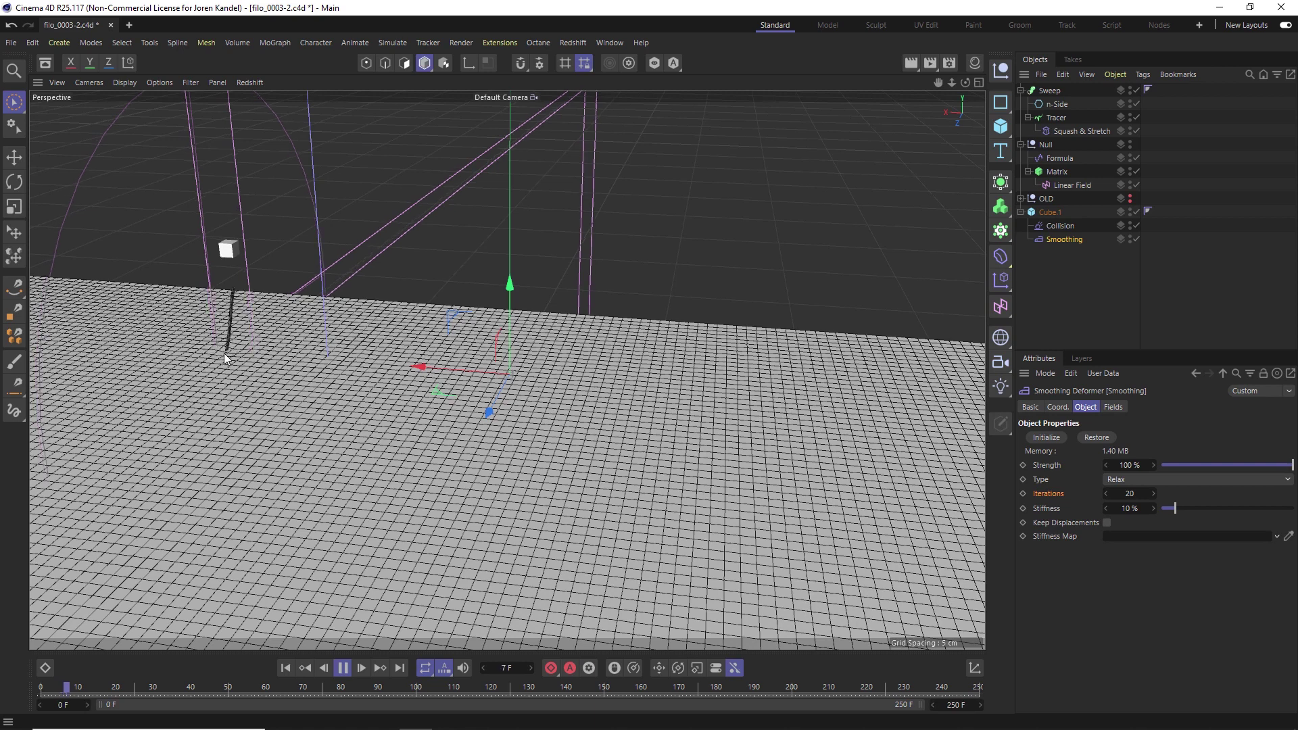
click(1049, 210)
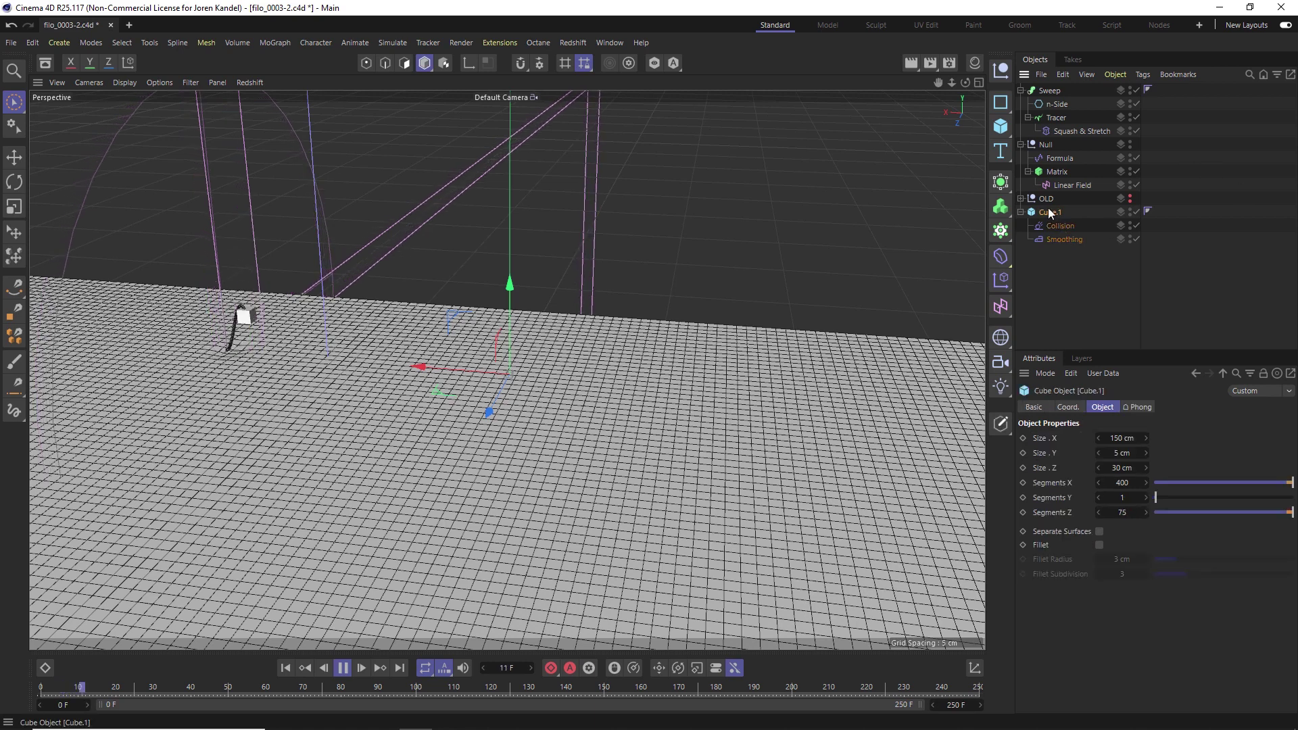